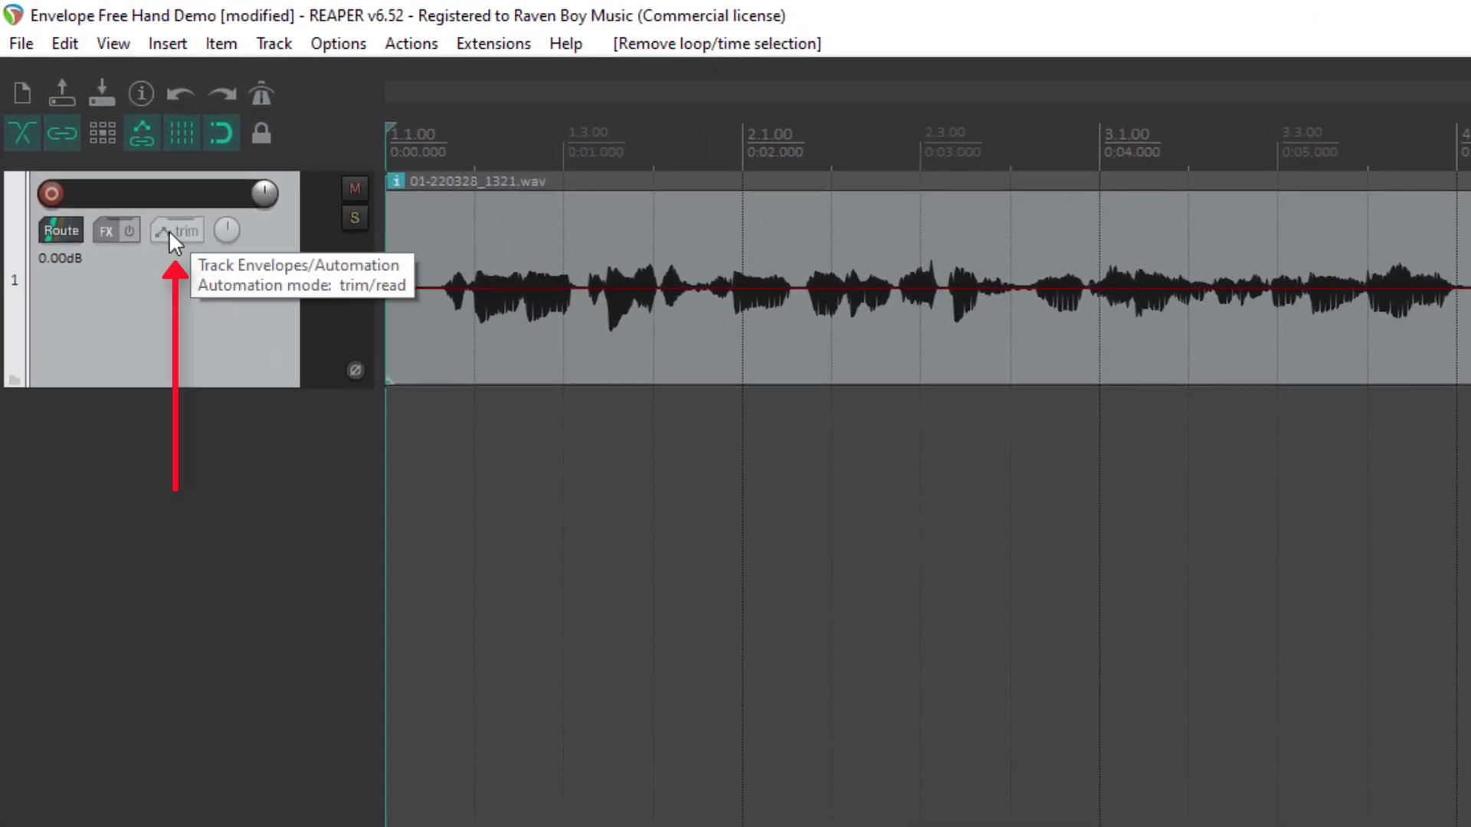
Step: Show Track 1's Volume envelope in its own lane and delete its old points, leaving it flat at 0.00dB
click(100, 134)
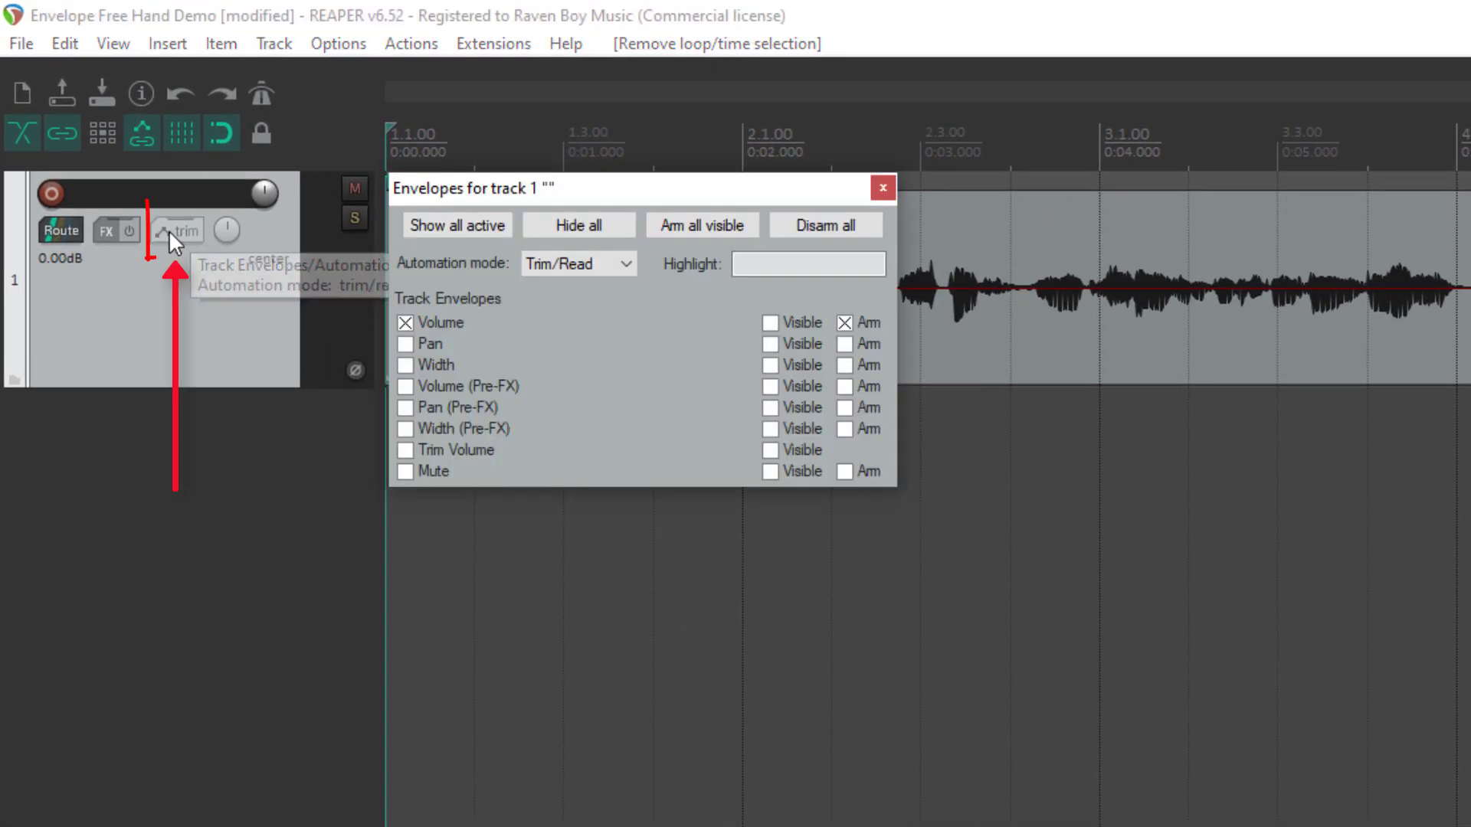
click(401, 324)
click(415, 320)
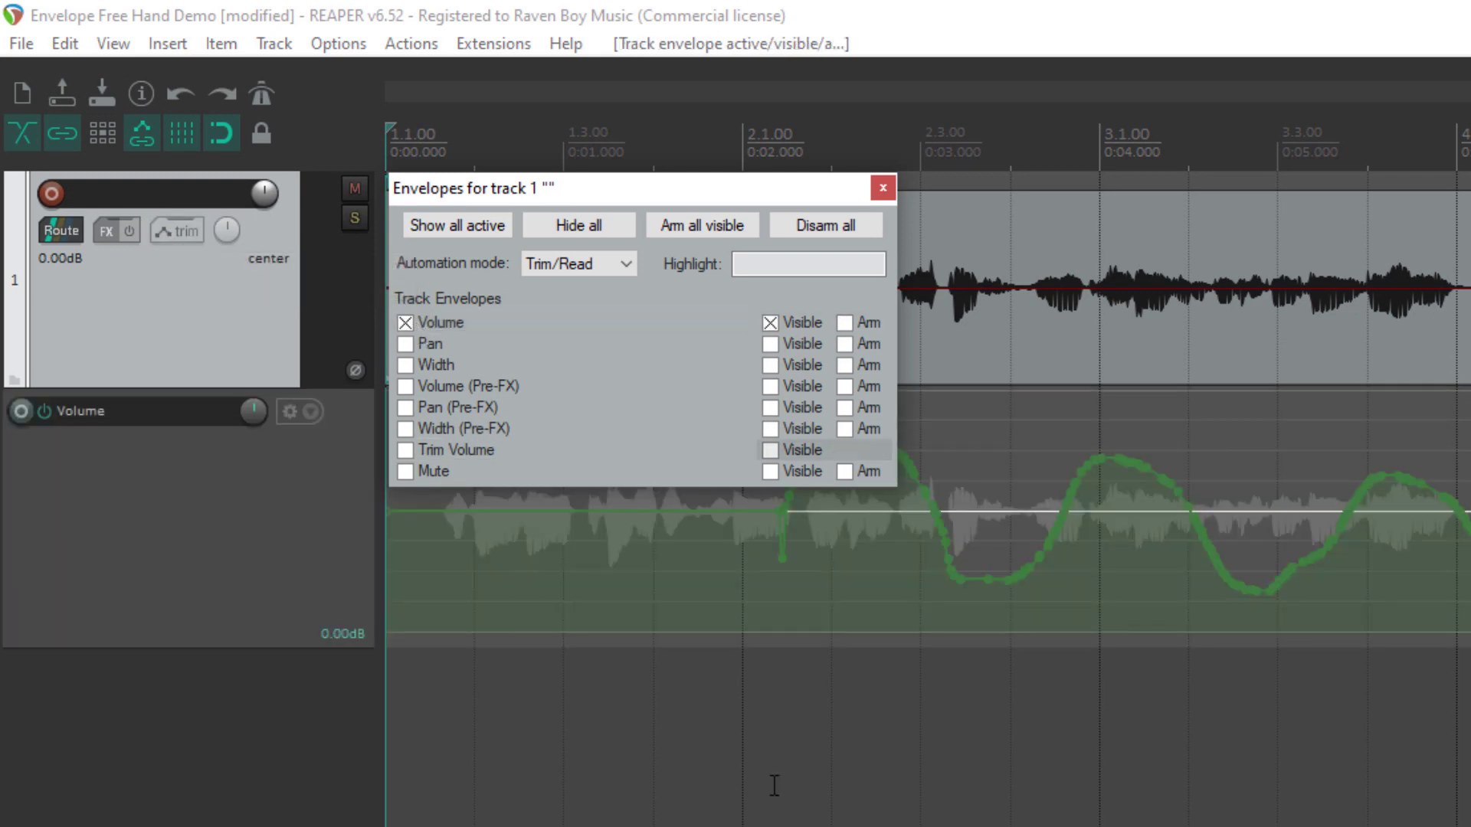
click(738, 786)
drag(733, 398, 1470, 661)
key(Delete)
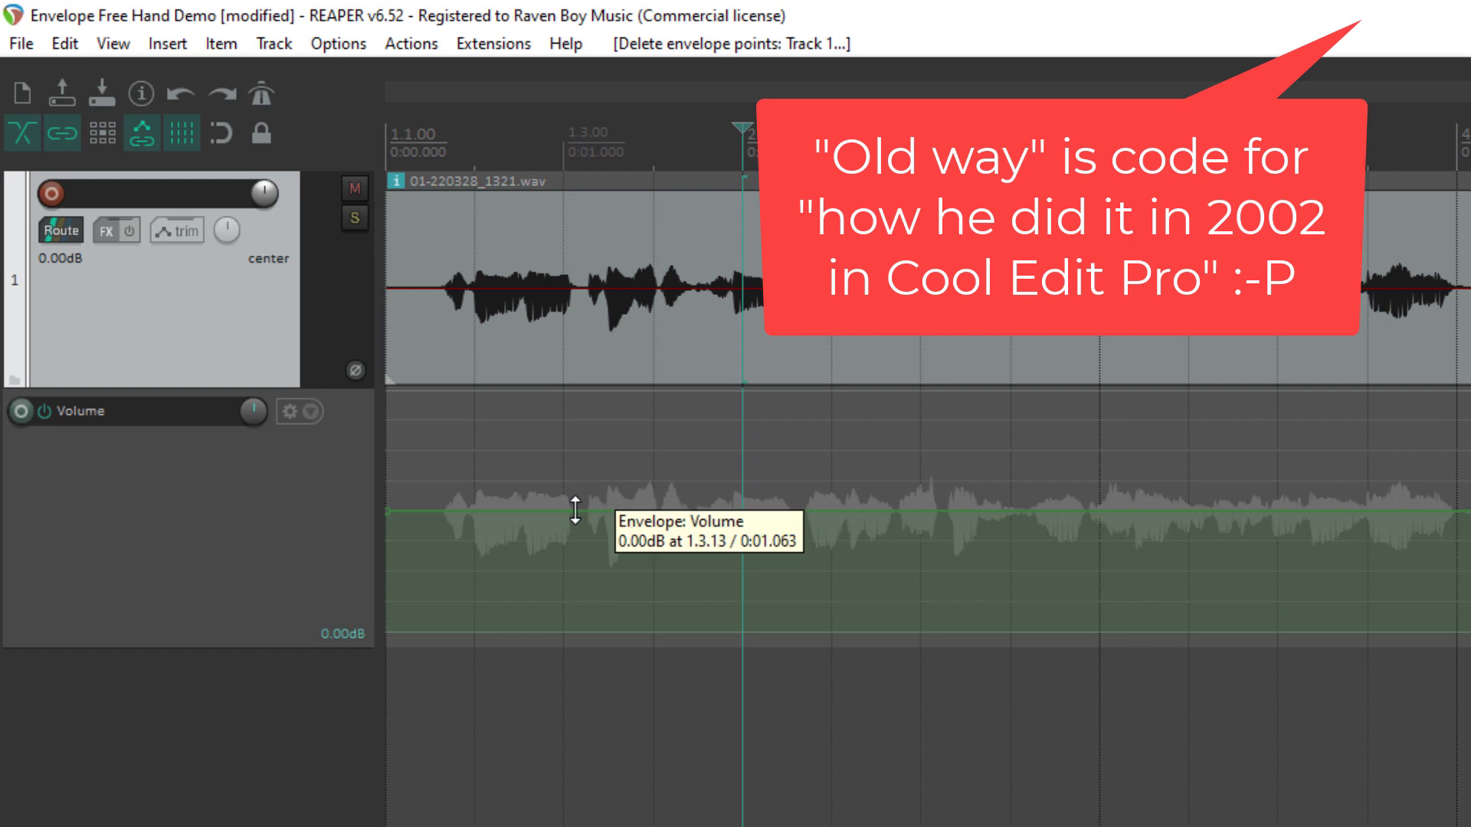
Step: Add two points on the flat Volume envelope near 1.3.22 and drag a time selection over the vocal
click(575, 510)
click(582, 509)
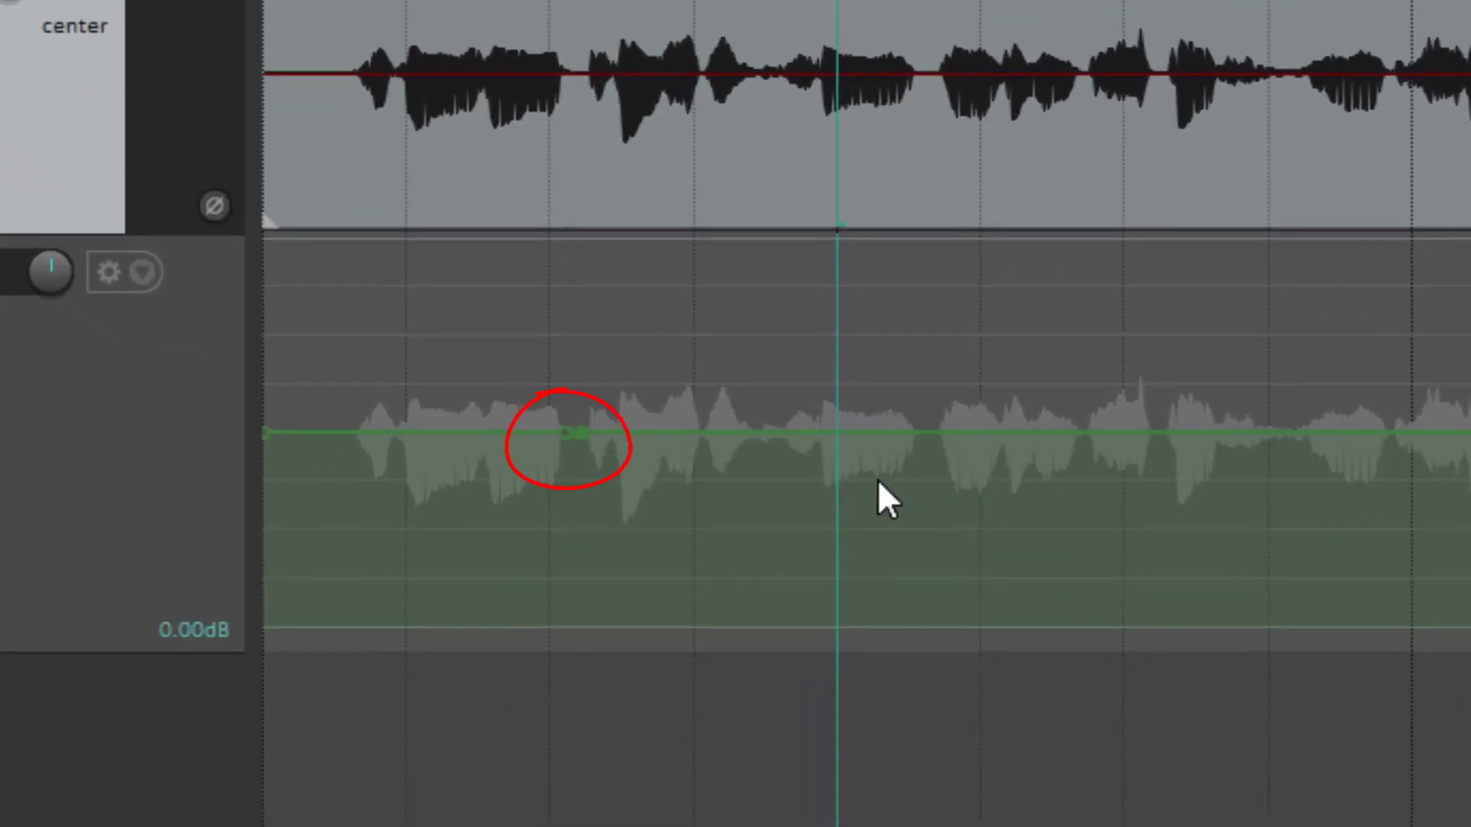
drag(598, 697, 931, 793)
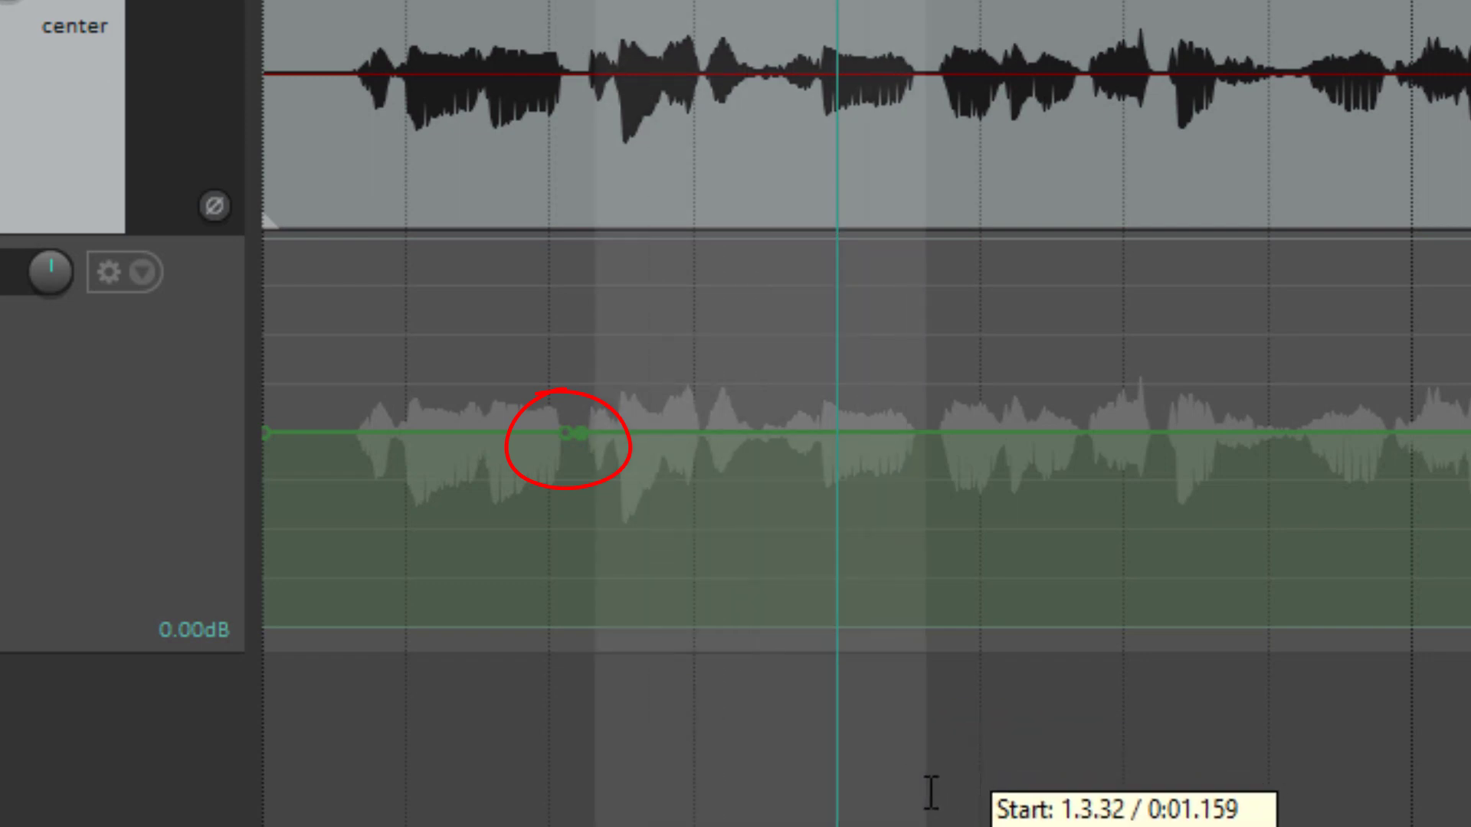
Step: Raise the Volume envelope into a plateau of about +5 dB with sloped start and end
click(883, 726)
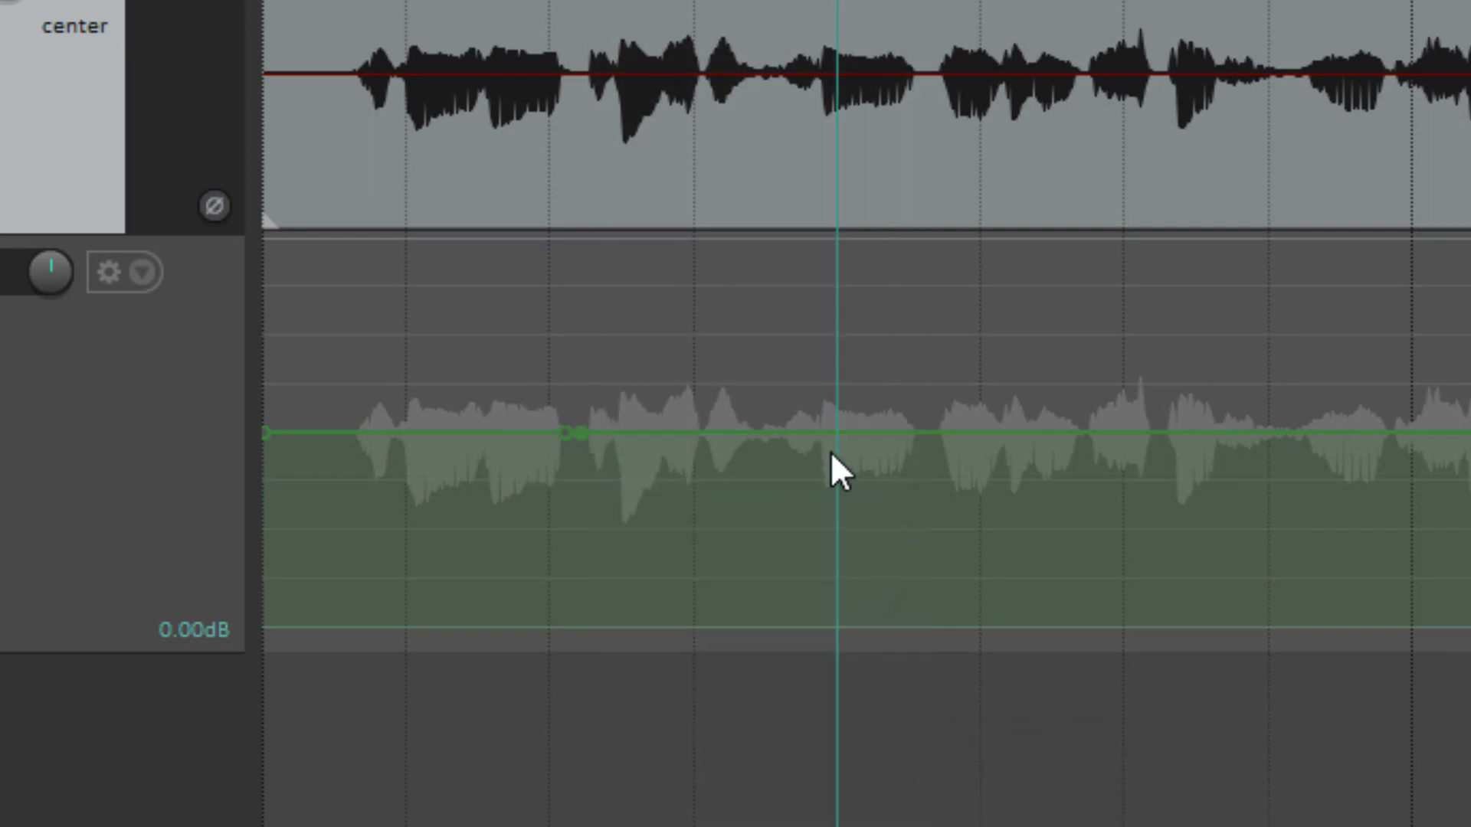
shift+click(911, 432)
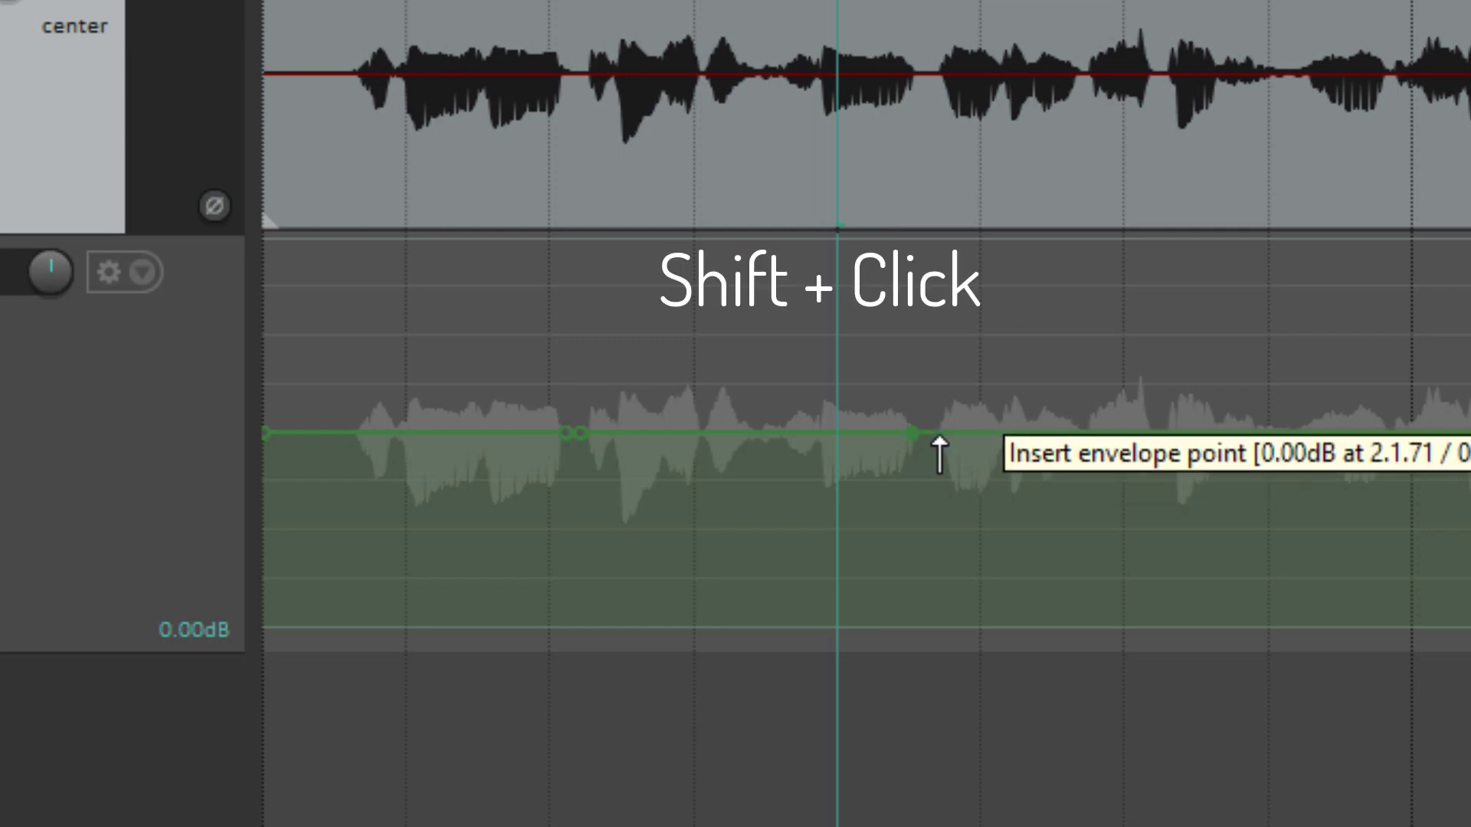
shift+click(935, 434)
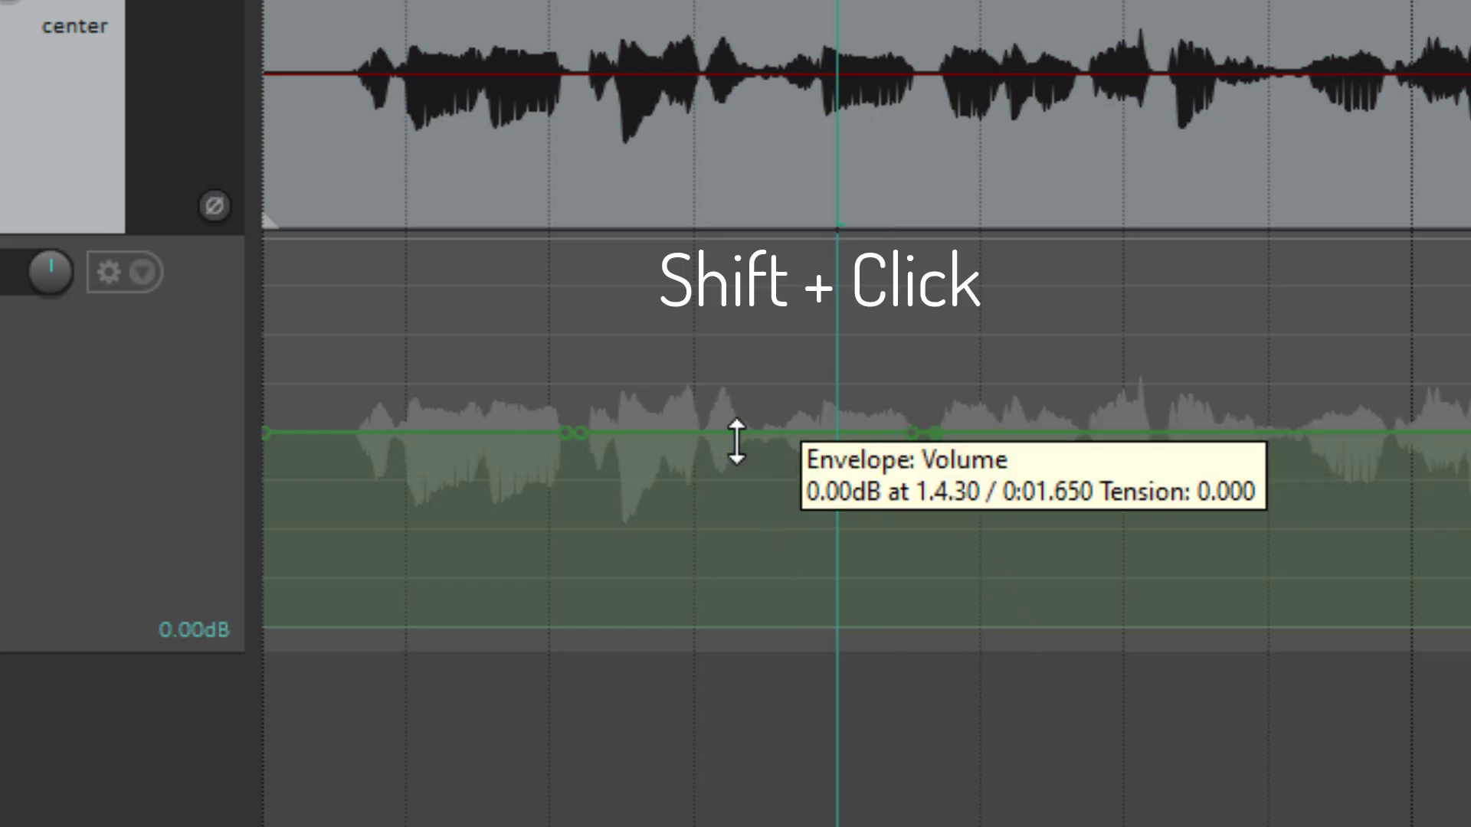
drag(736, 435, 775, 278)
drag(581, 289, 641, 290)
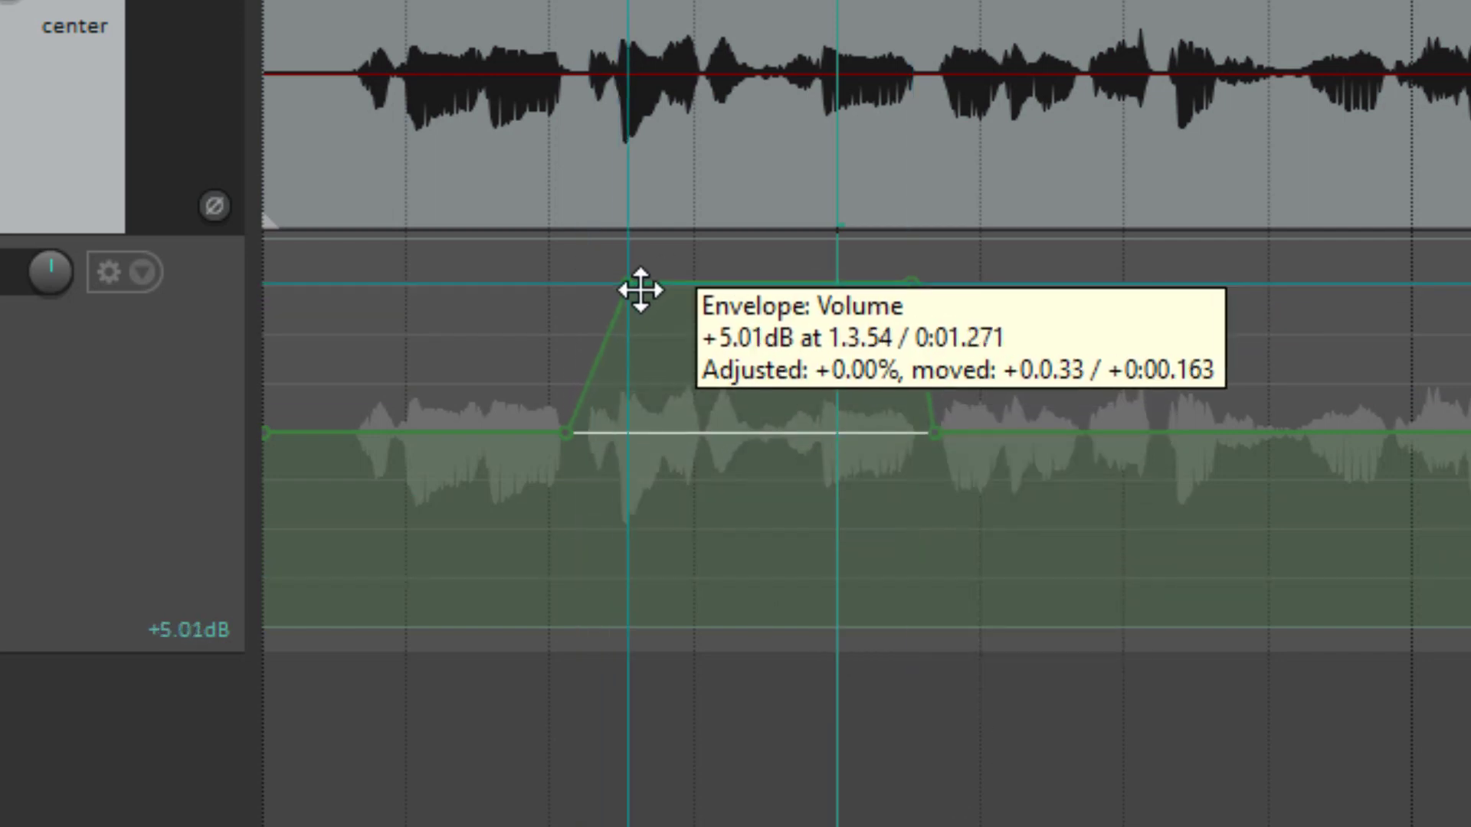
drag(906, 289, 774, 341)
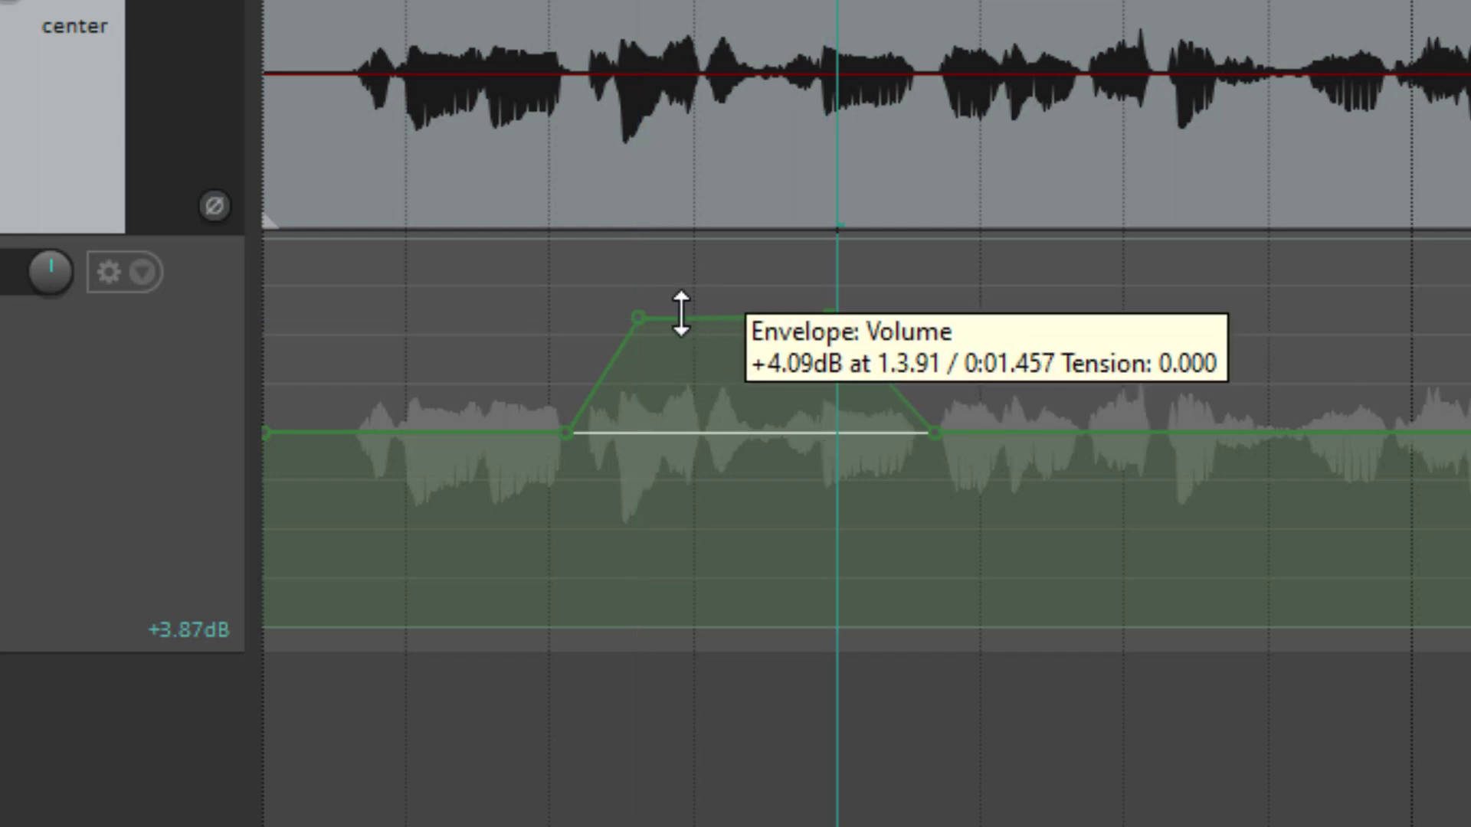
Step: Add two points on the plateau top, dip the section between them, then select all envelope points
shift+click(681, 315)
shift+click(749, 317)
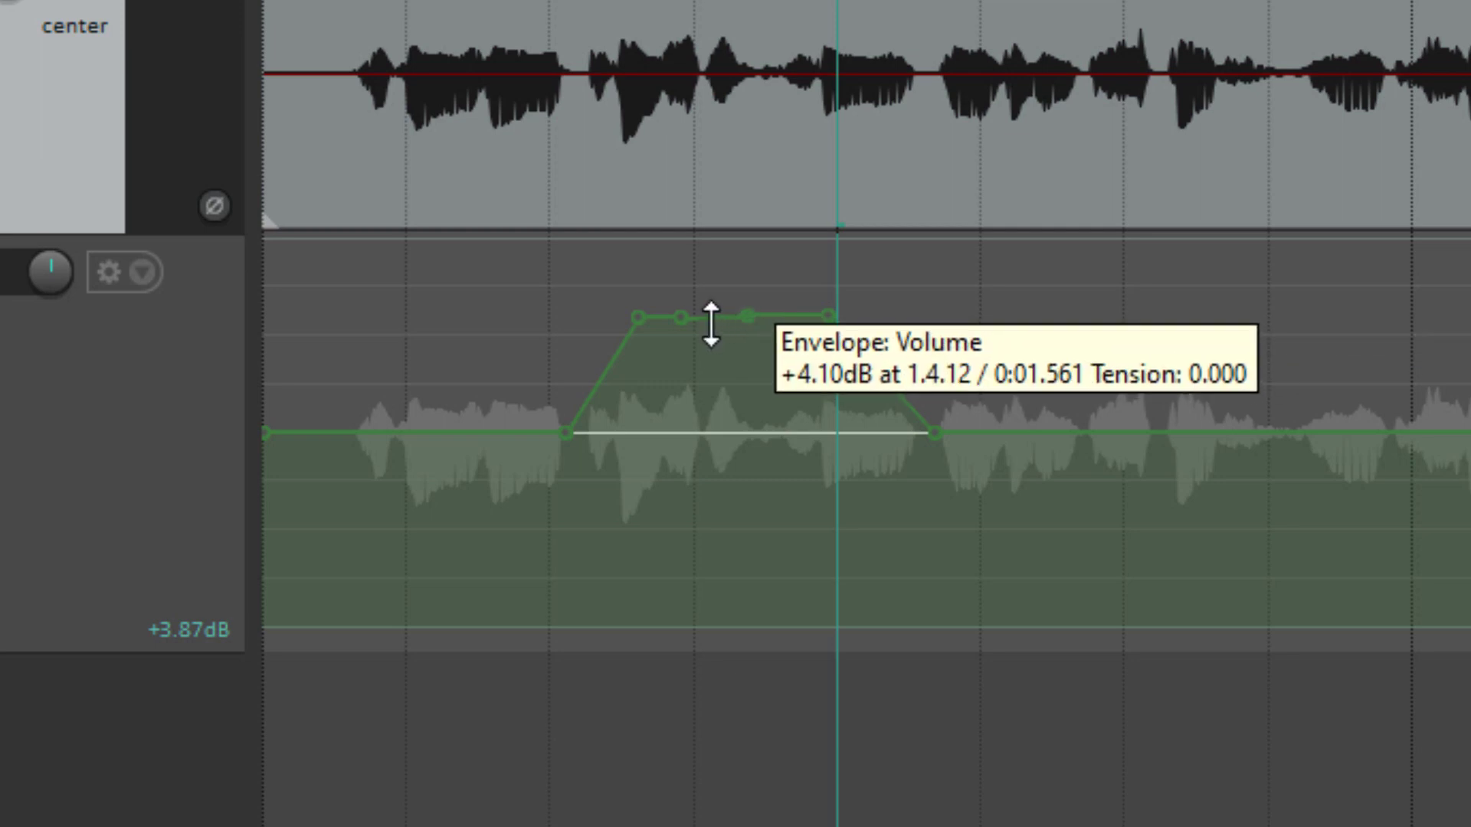
drag(709, 321, 724, 368)
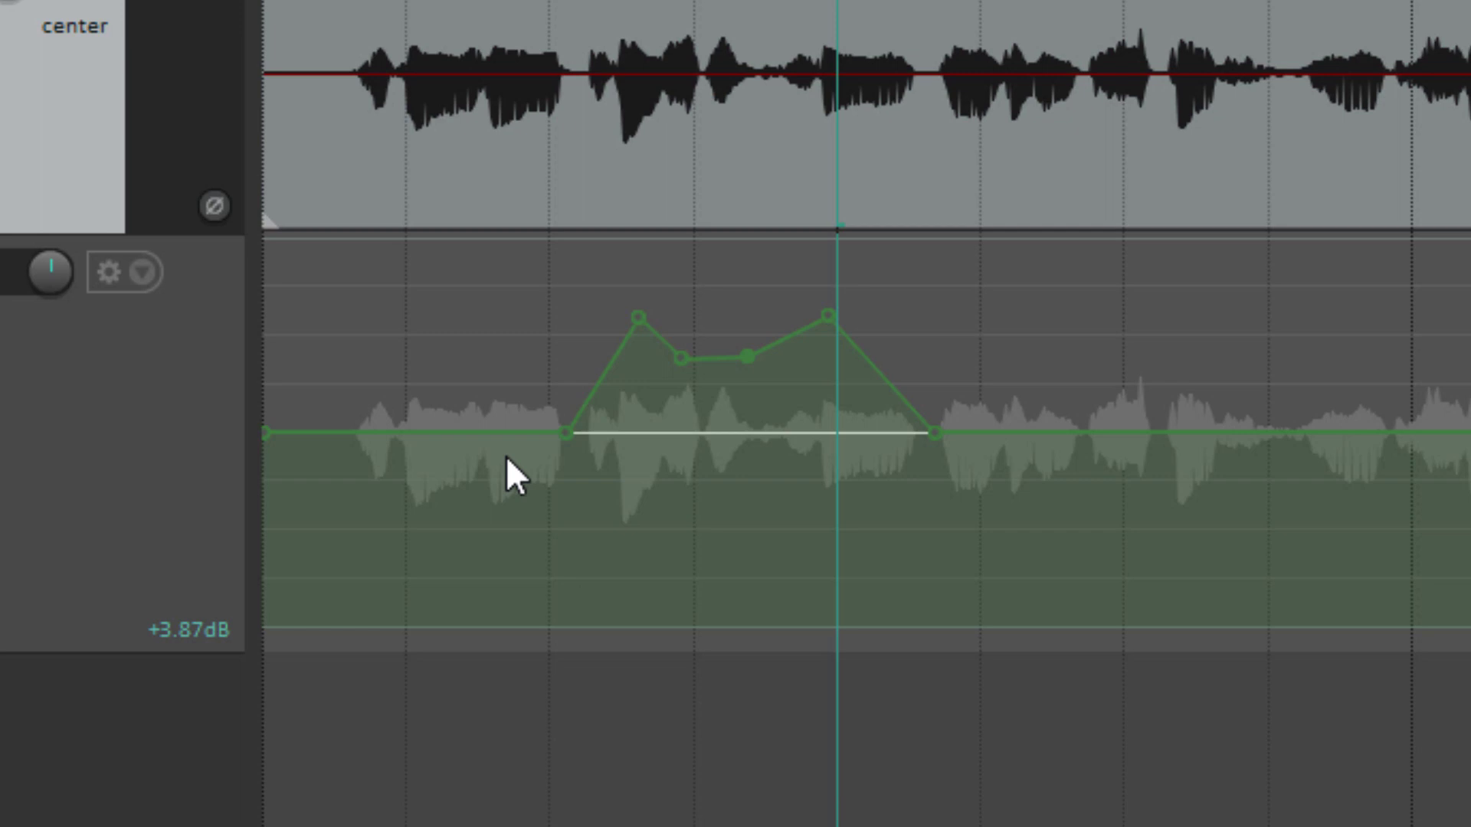
drag(521, 264, 1011, 540)
Step: Delete the points and boost the 1.1 to 2.4 second stretch to about +4.45 dB
key(Delete)
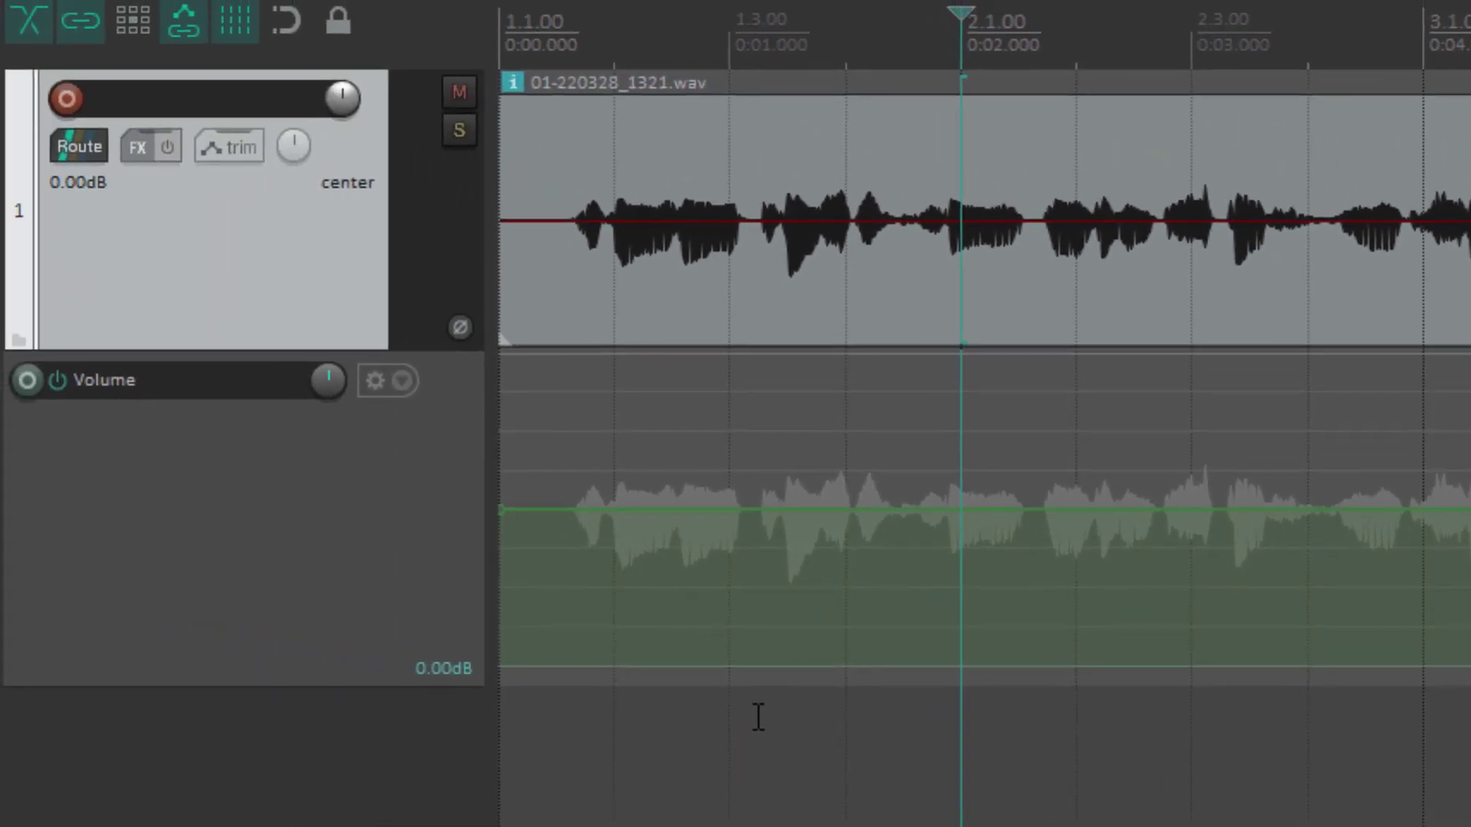
drag(759, 718, 1047, 779)
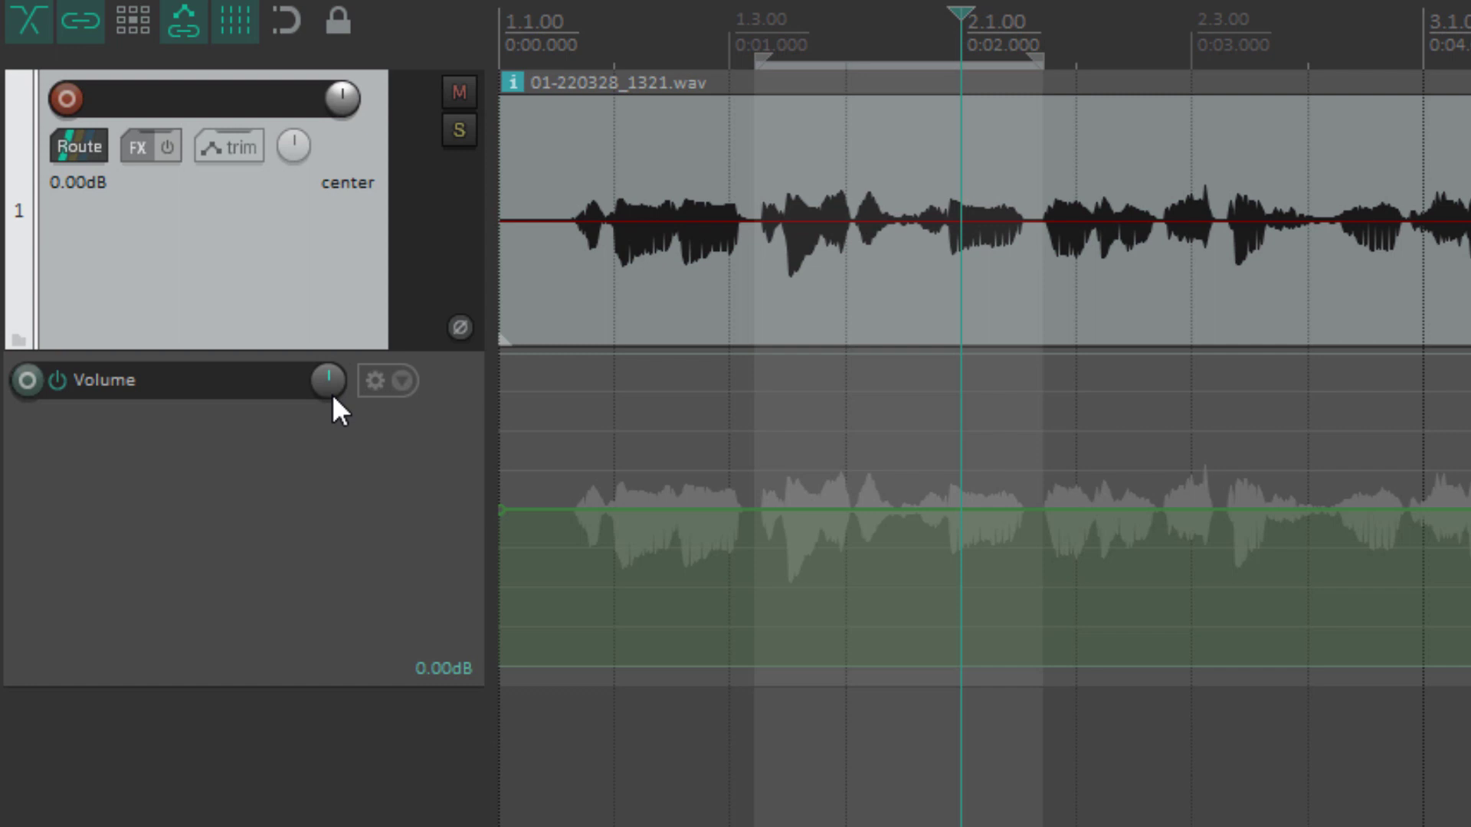
drag(330, 380, 330, 418)
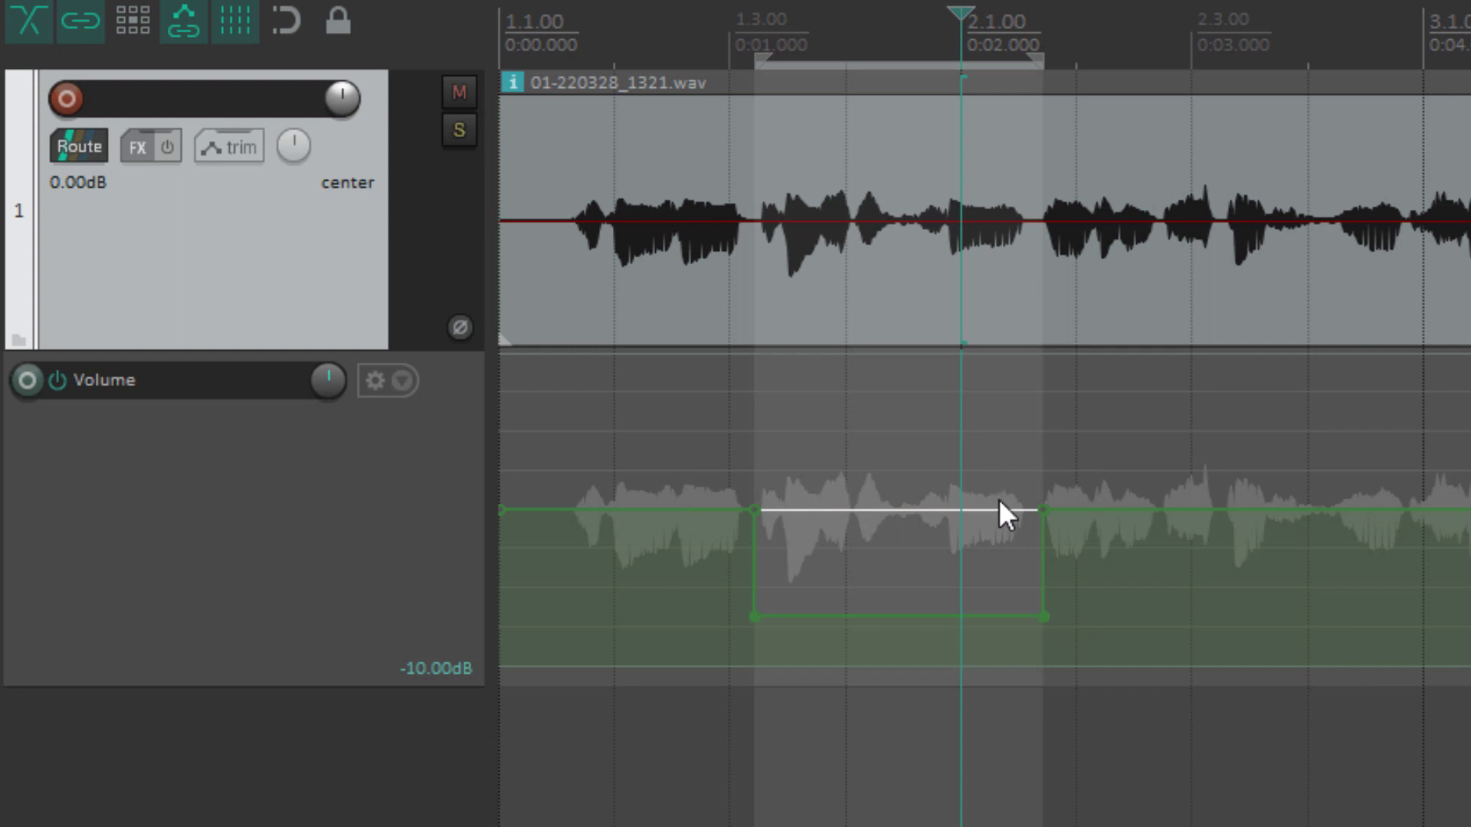
drag(889, 613, 902, 378)
Step: Ramp the start of the raised block, then select all envelope points for removal
click(884, 598)
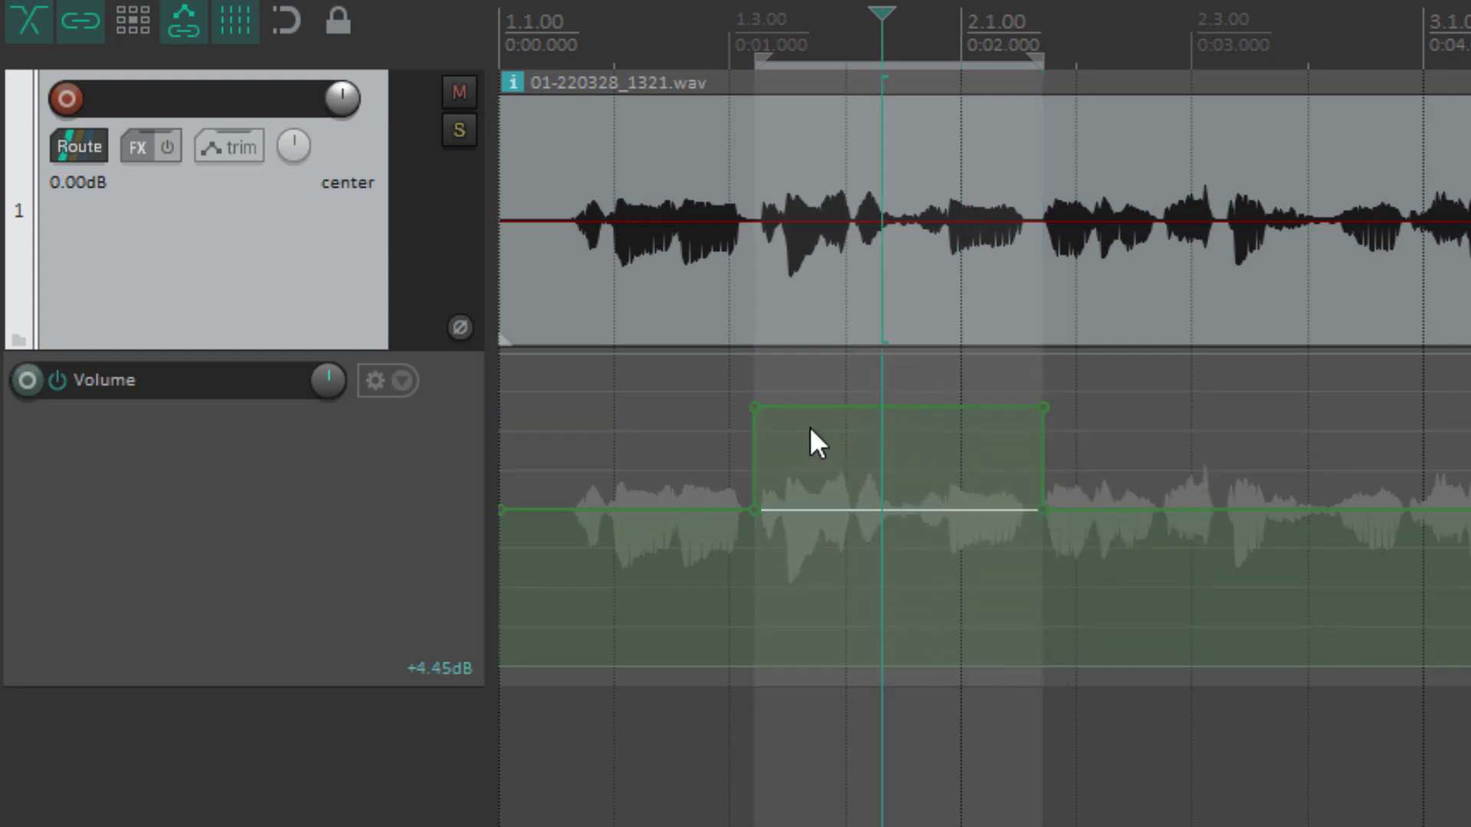
mouse_move(755, 406)
mouse_down()
mouse_move(832, 412)
mouse_move(739, 406)
mouse_up()
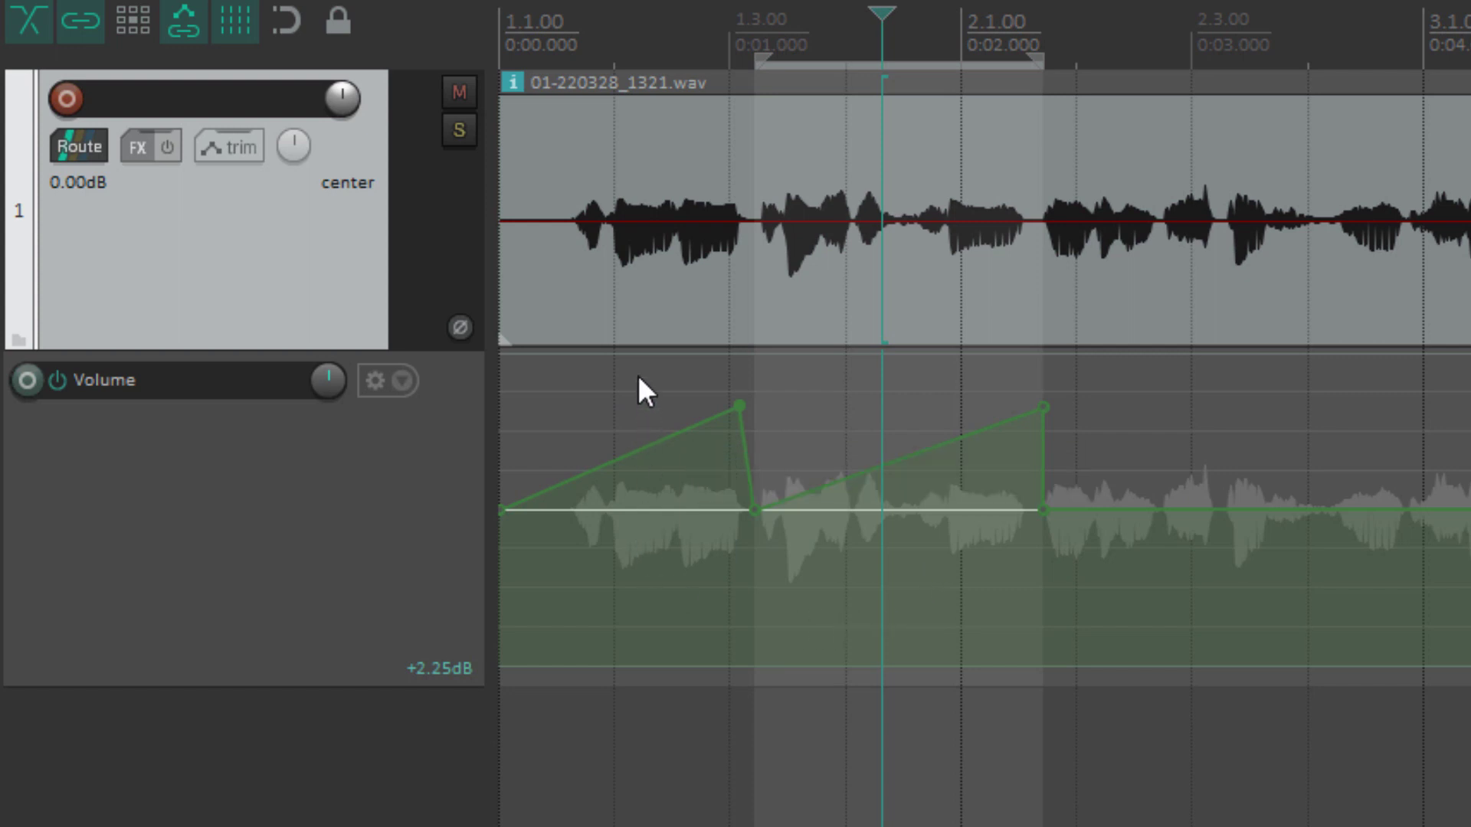
drag(637, 375, 1129, 591)
Step: Delete the selected points so the envelope is flat at 0.00dB, and drag a new time selection
key(Delete)
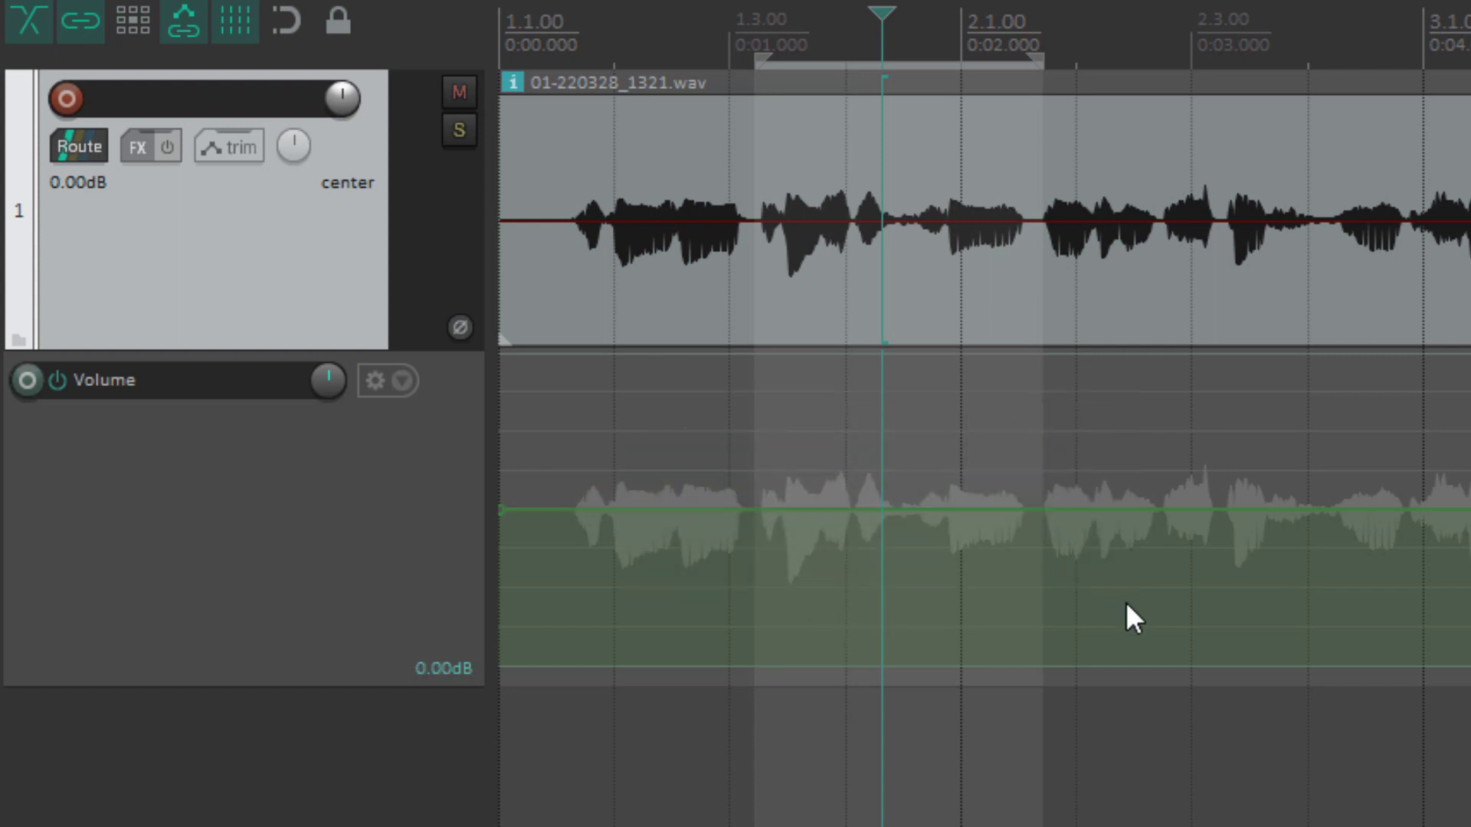
key(Escape)
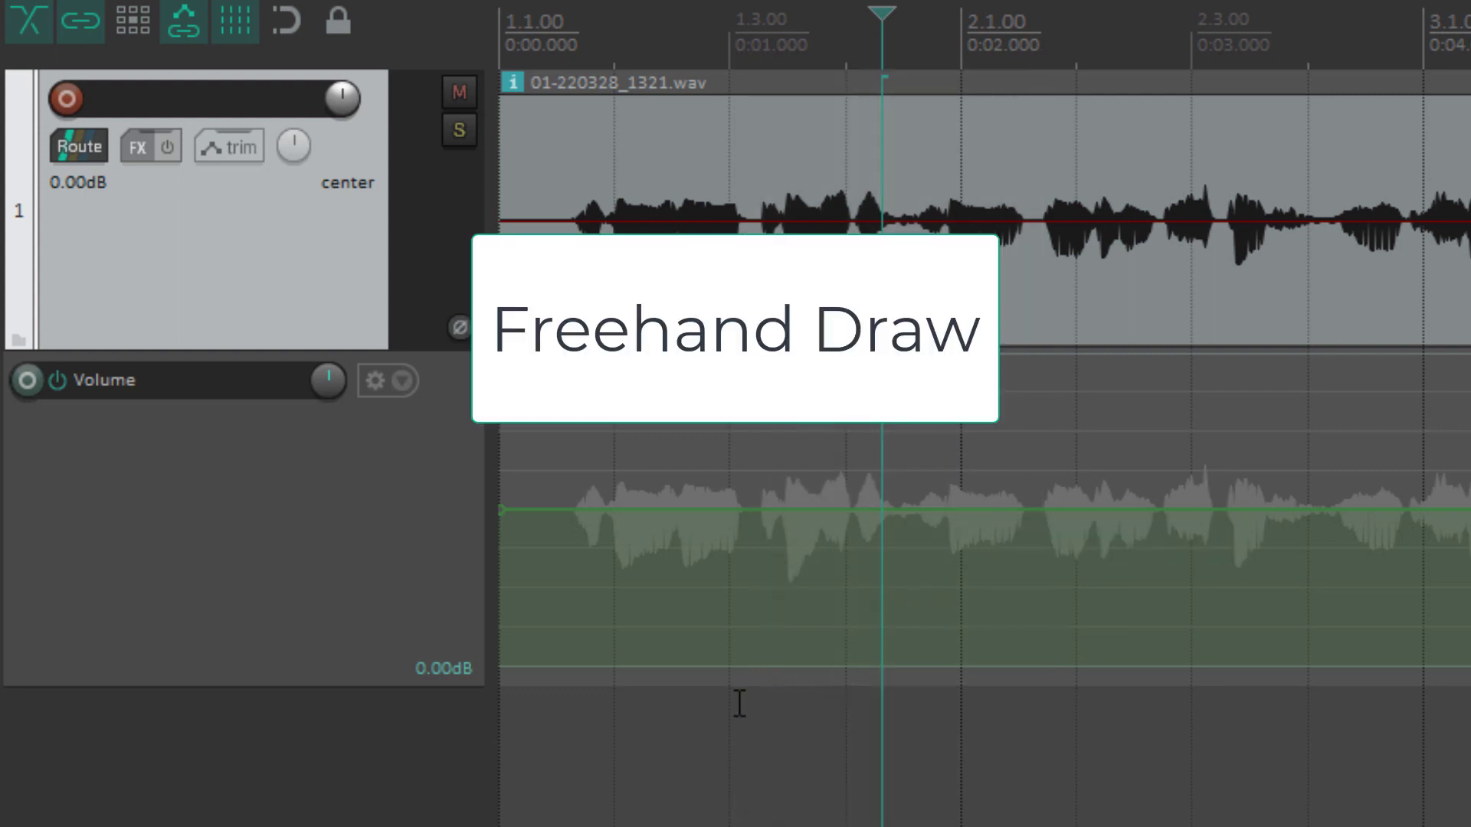
drag(739, 703, 1411, 820)
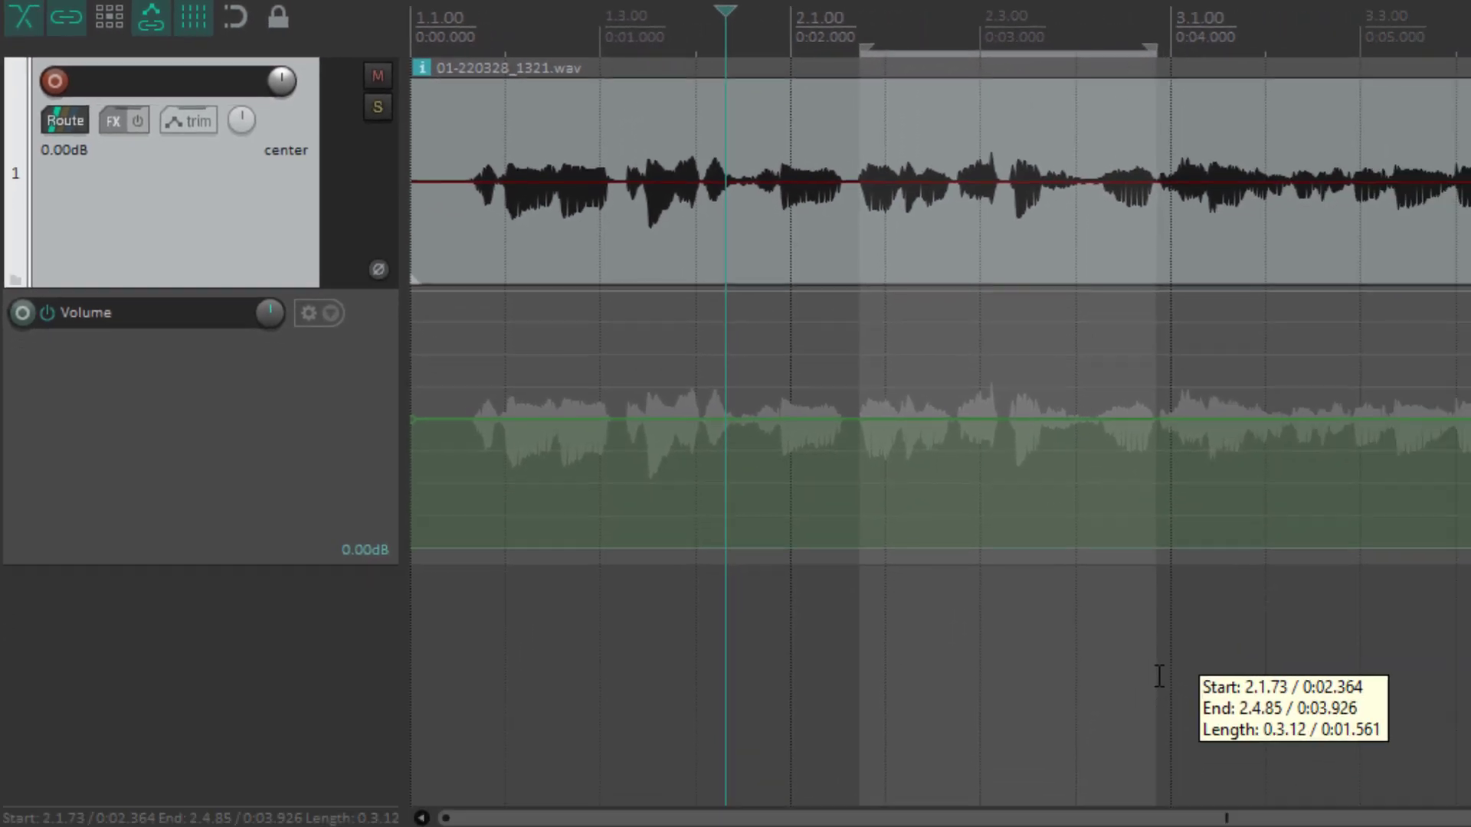
drag(1159, 675, 1159, 676)
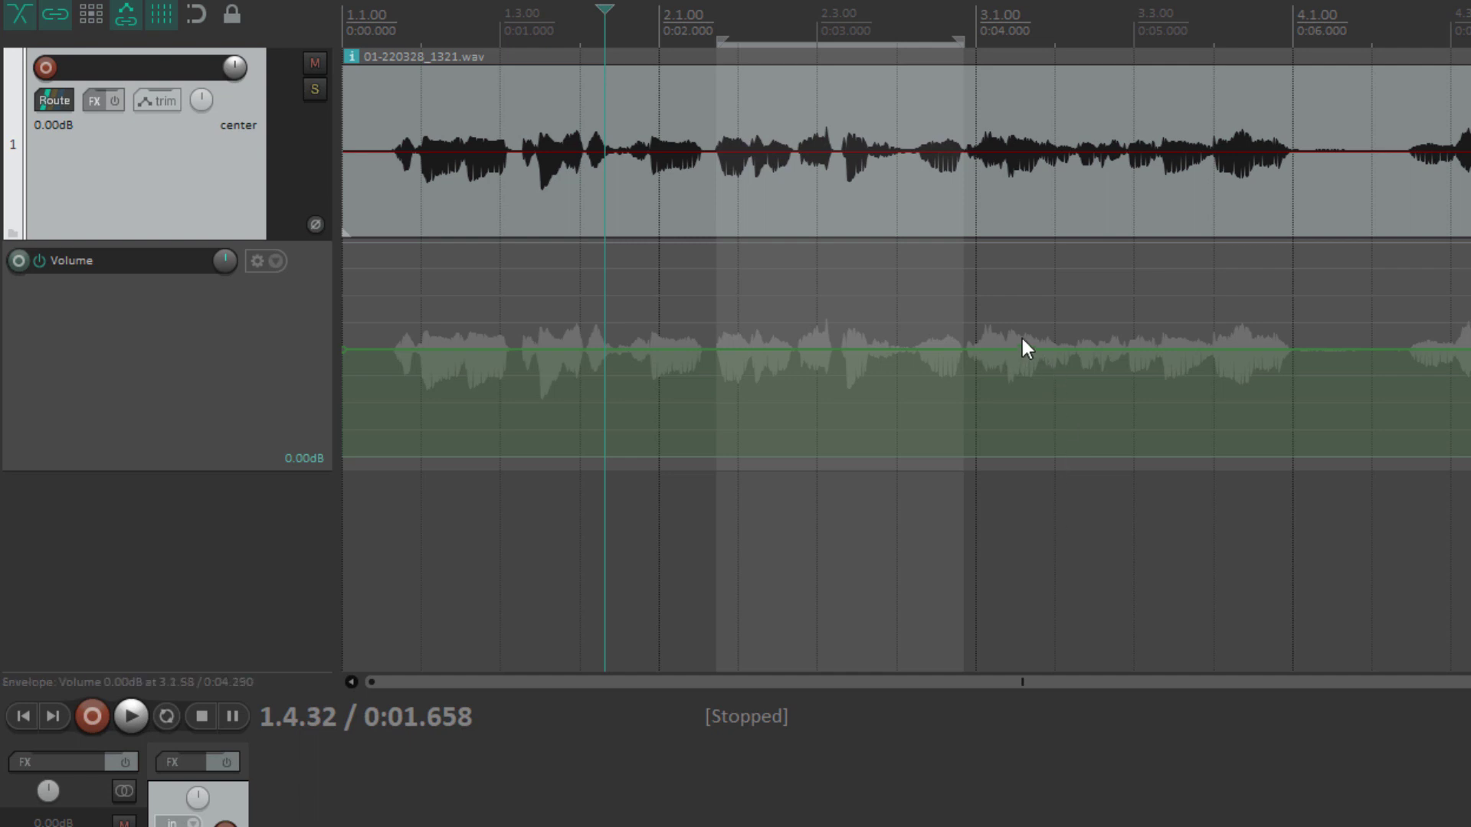
Step: Freehand draw an early dip and raised plateau, then a later bump and dip, and return to the start
click(898, 494)
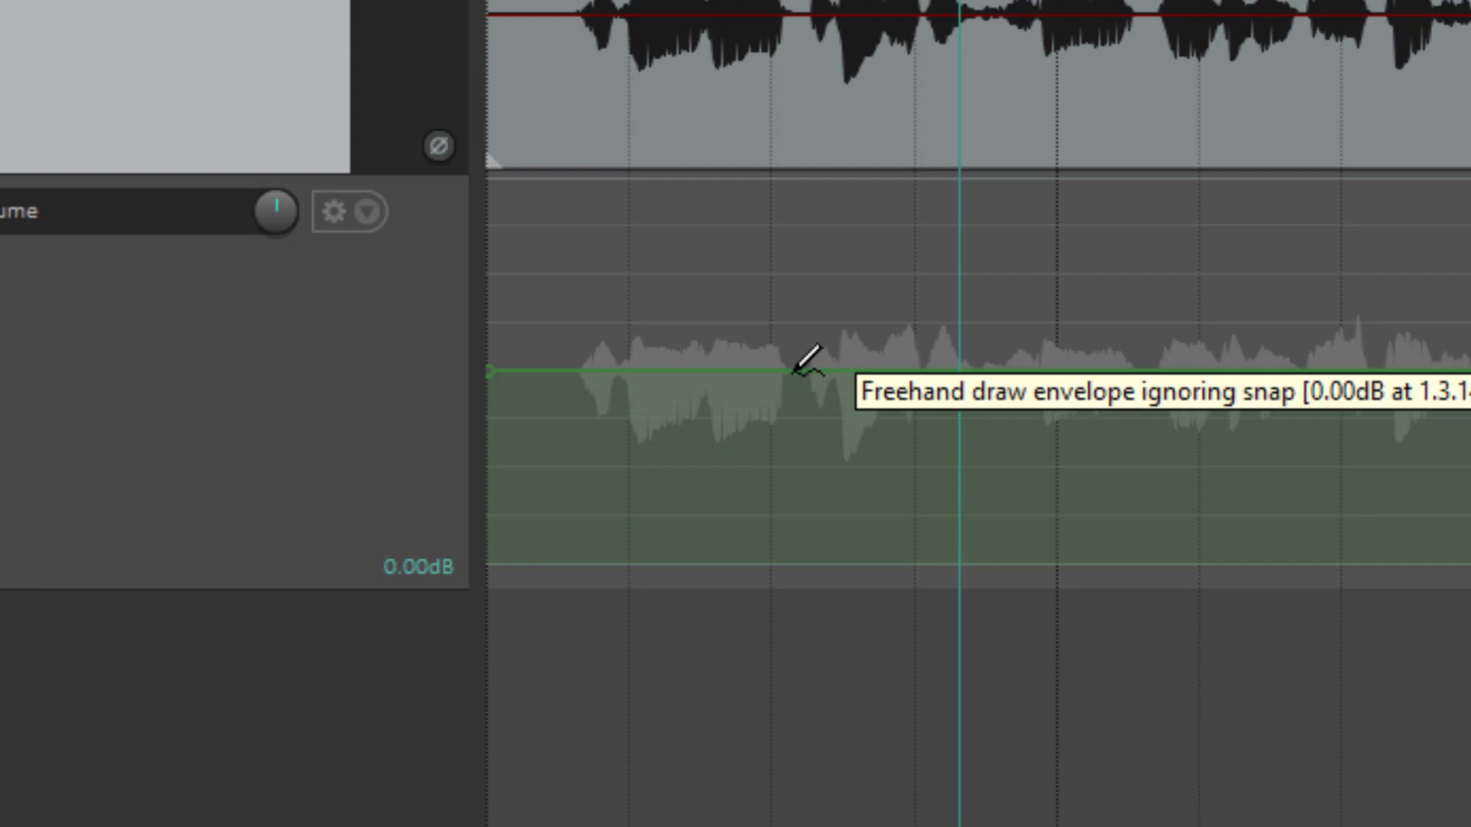
mouse_move(794, 372)
mouse_down()
mouse_move(804, 430)
mouse_move(929, 545)
mouse_move(1091, 533)
mouse_move(1151, 468)
mouse_up()
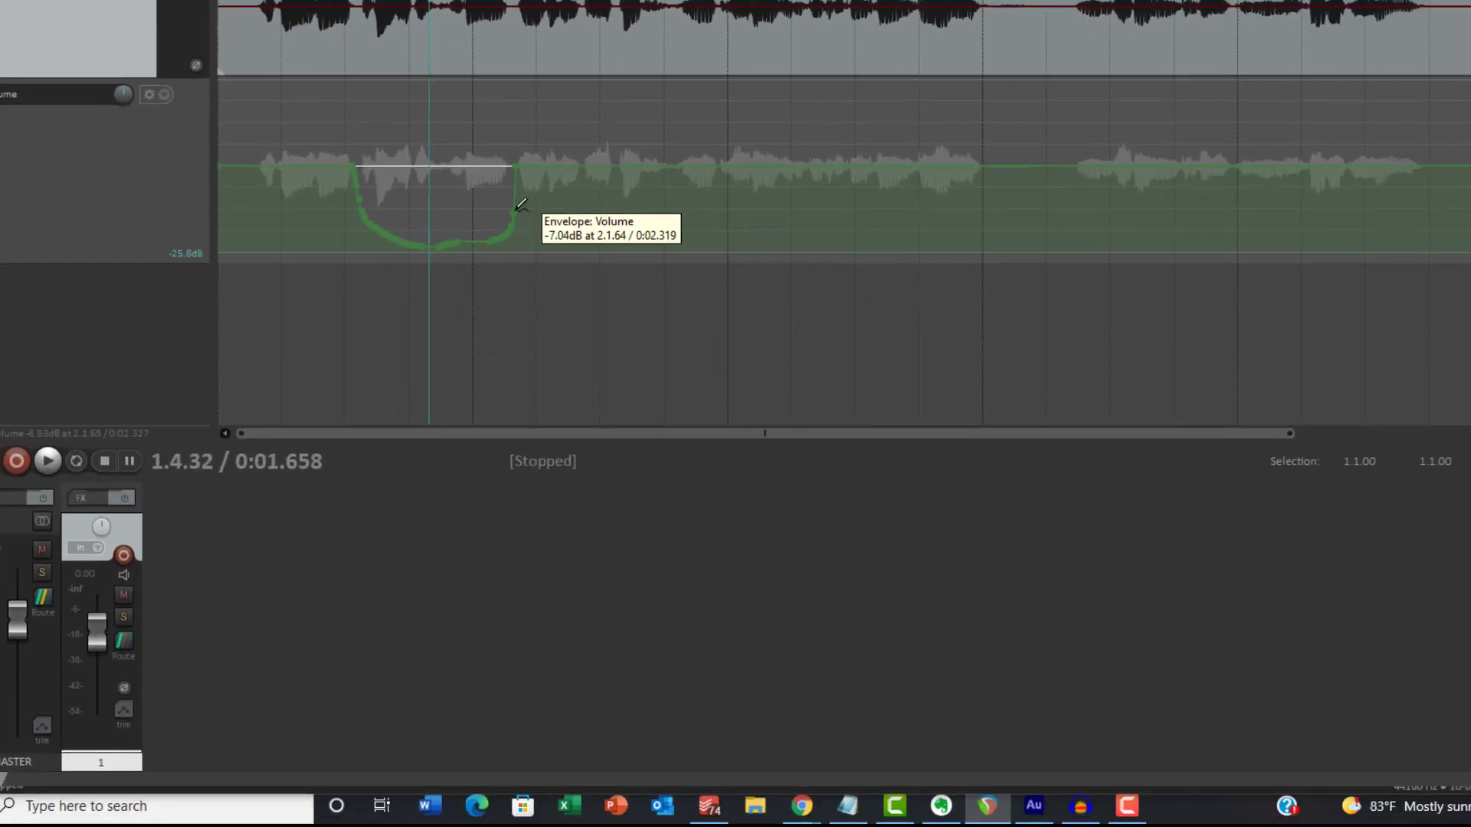
mouse_move(521, 205)
mouse_down()
mouse_move(511, 156)
mouse_move(538, 90)
mouse_move(703, 86)
mouse_move(716, 161)
mouse_up()
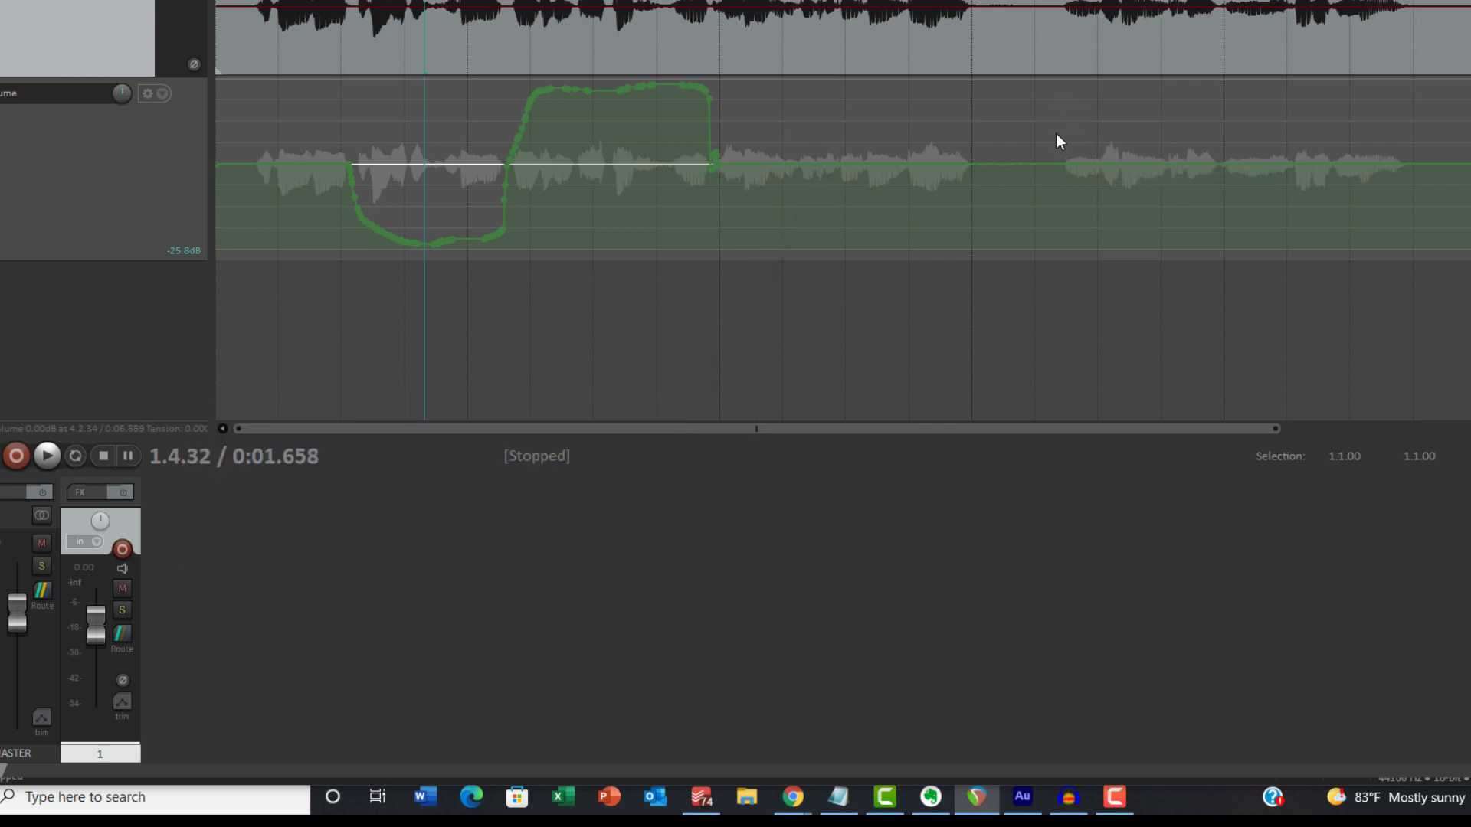
mouse_move(1054, 185)
mouse_down()
mouse_move(1084, 115)
mouse_move(1113, 106)
mouse_move(1183, 148)
mouse_move(1208, 221)
mouse_move(1263, 237)
mouse_move(1296, 214)
mouse_move(1301, 109)
mouse_move(1387, 90)
mouse_move(1427, 234)
mouse_up()
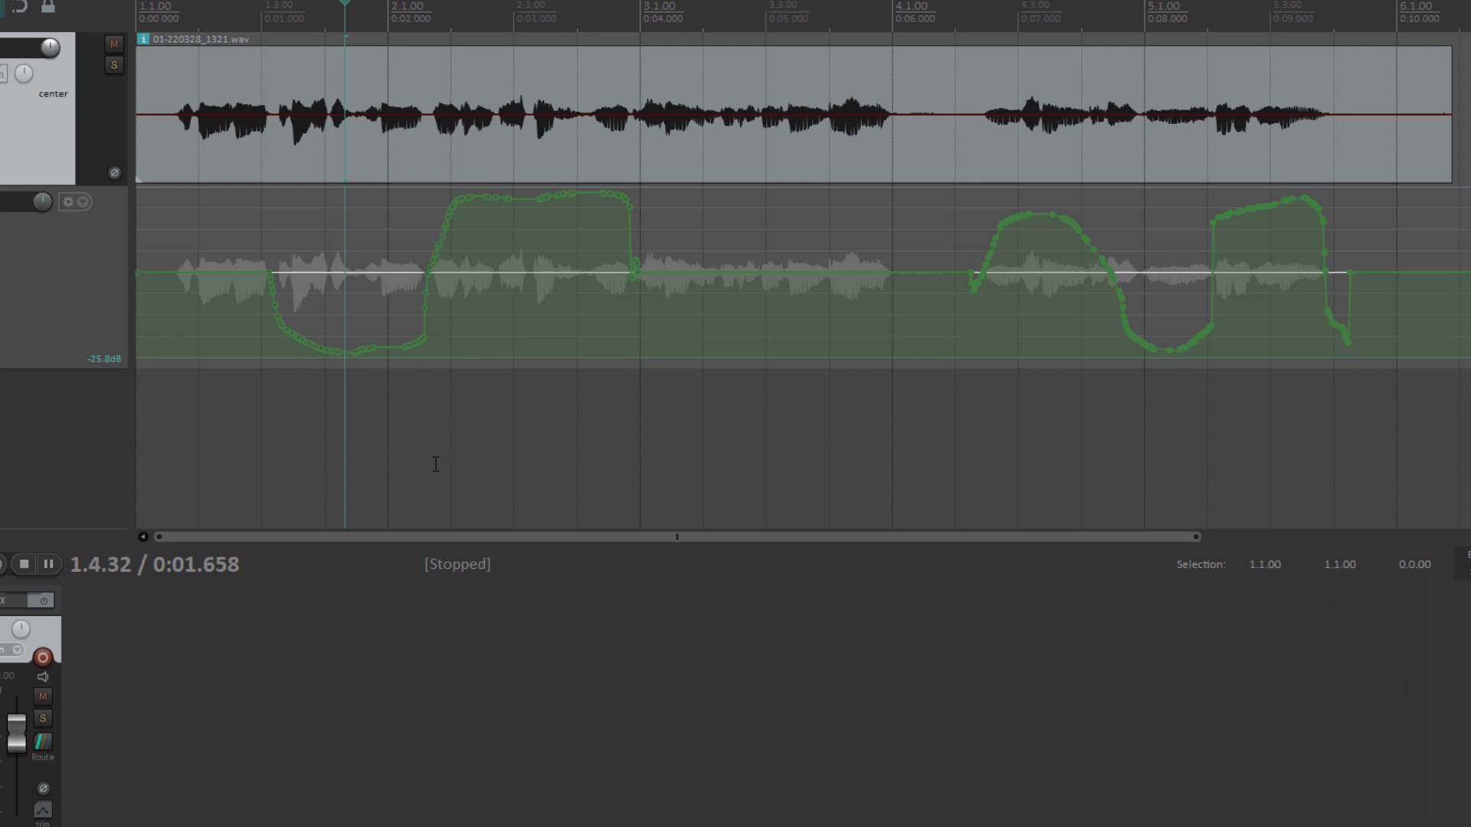
click(156, 429)
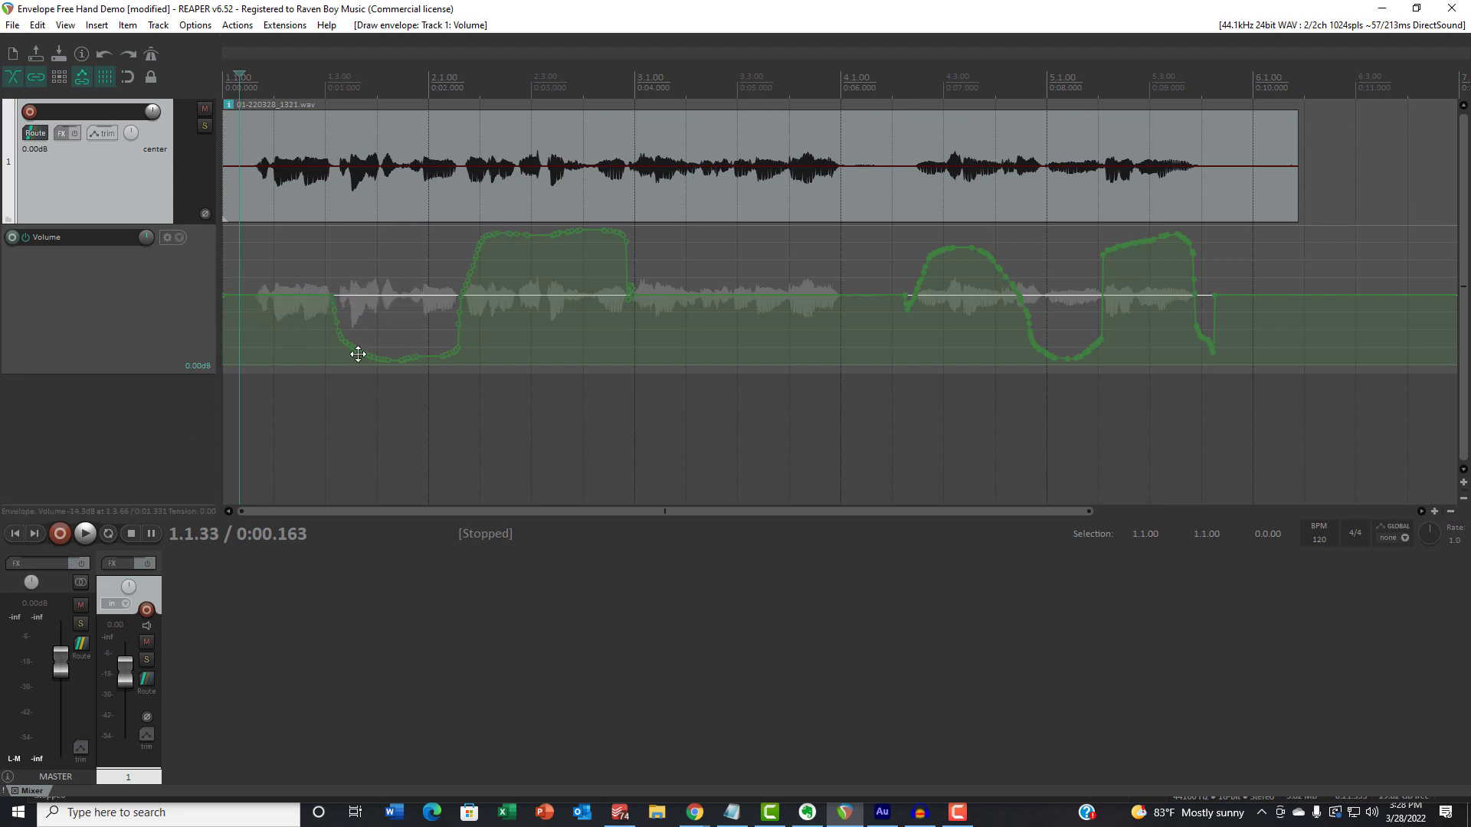
click(86, 533)
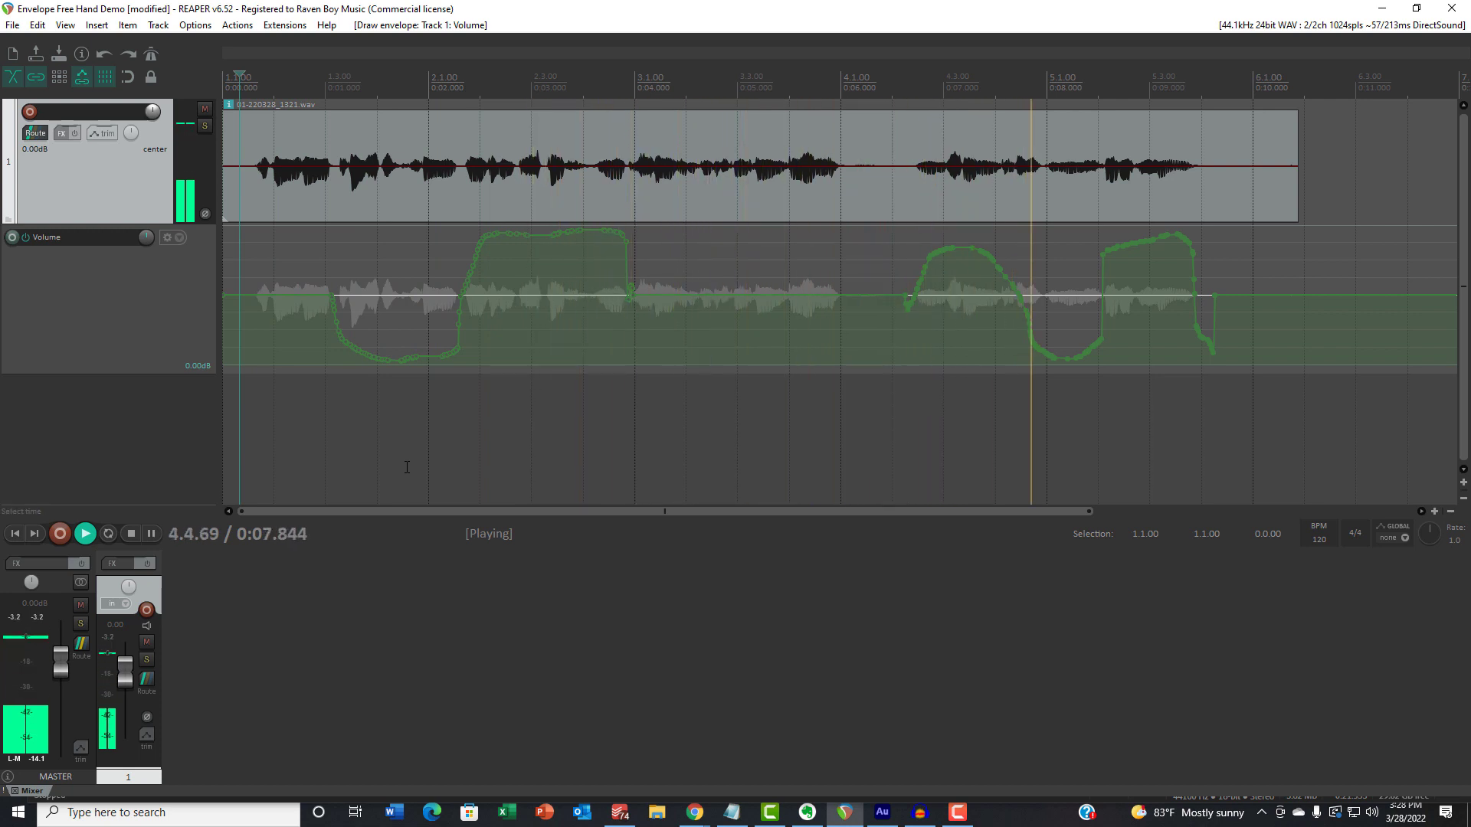
click(131, 533)
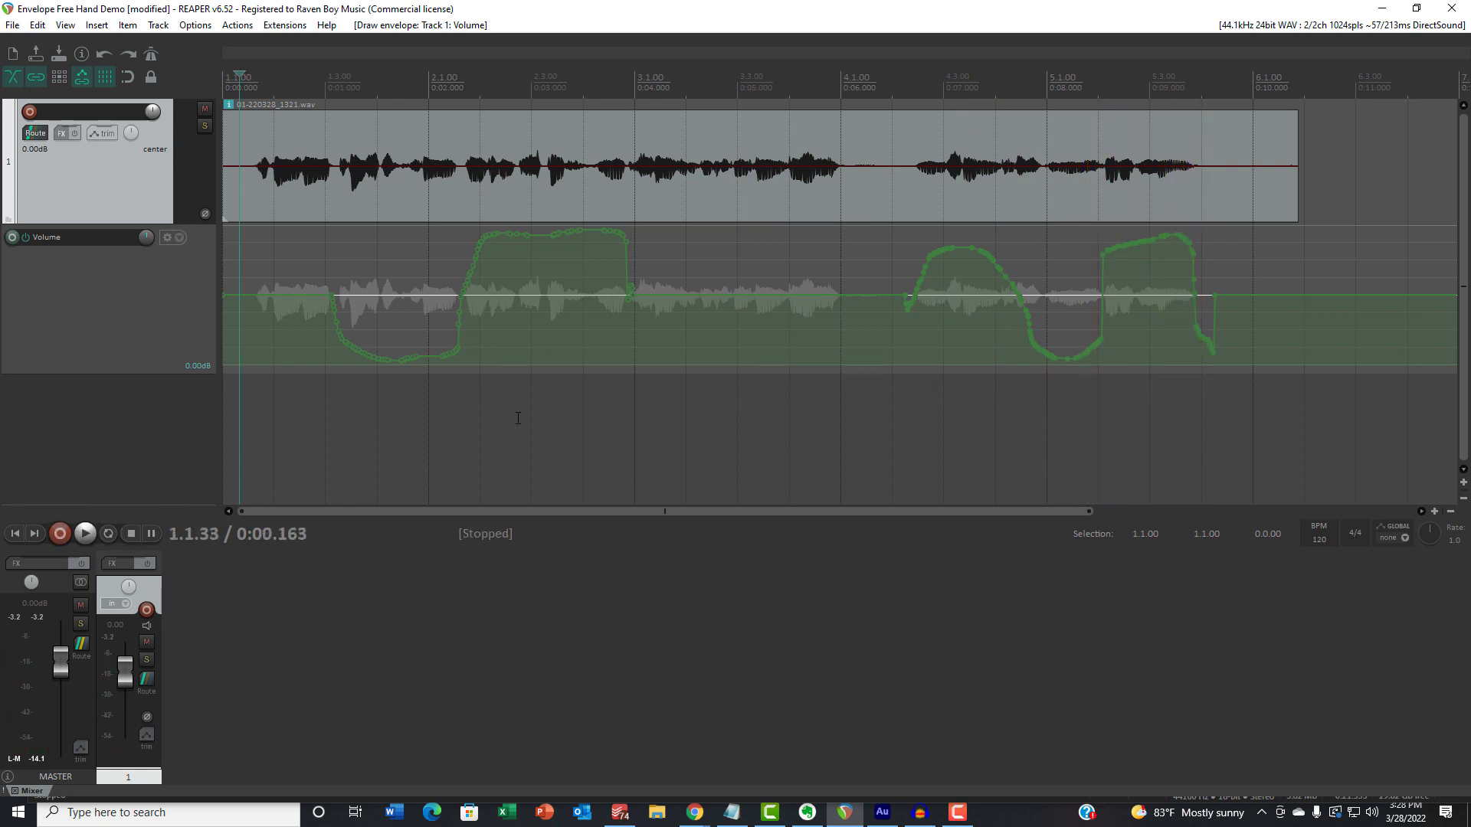